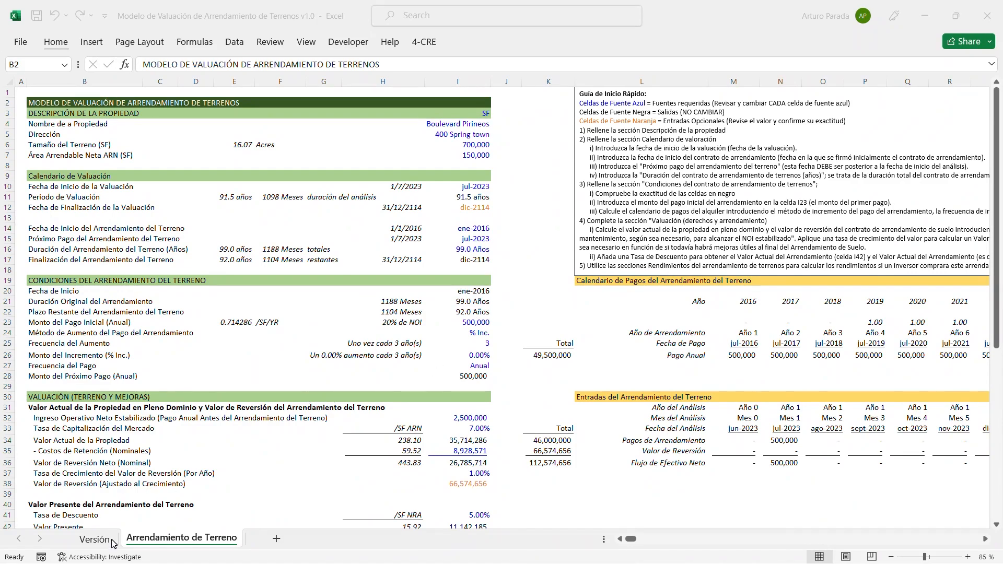
- Review the Versión sheet's version number, website link, important links and change log
{"action": "left_click", "coordinate": [94, 539]}
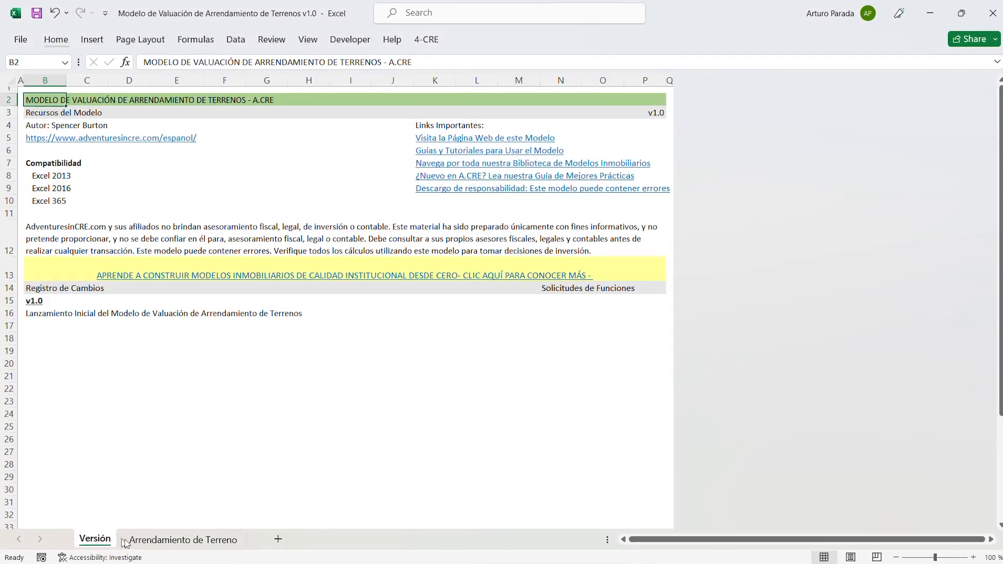
{"action": "left_click", "coordinate": [137, 540]}
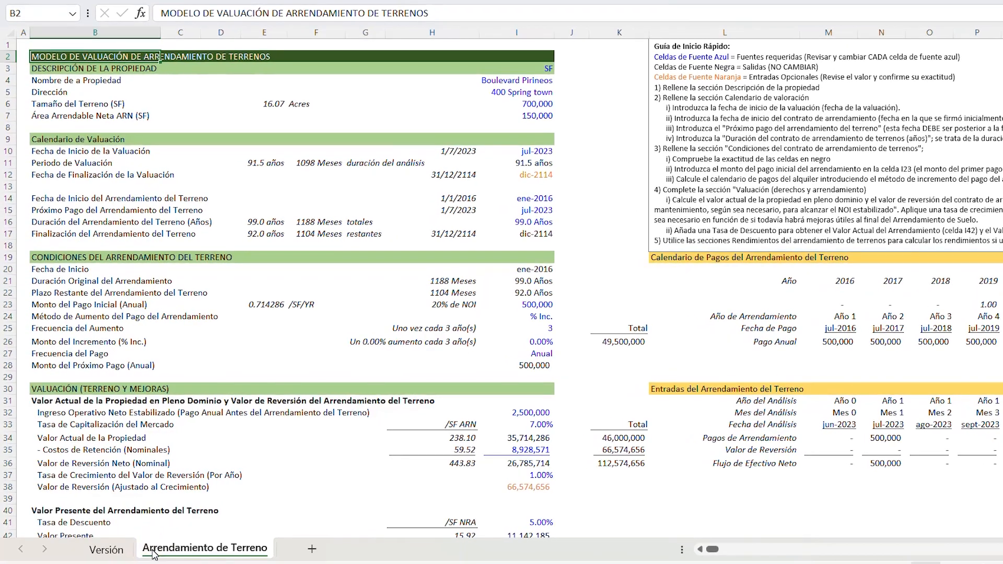
{"action": "left_click", "coordinate": [102, 552]}
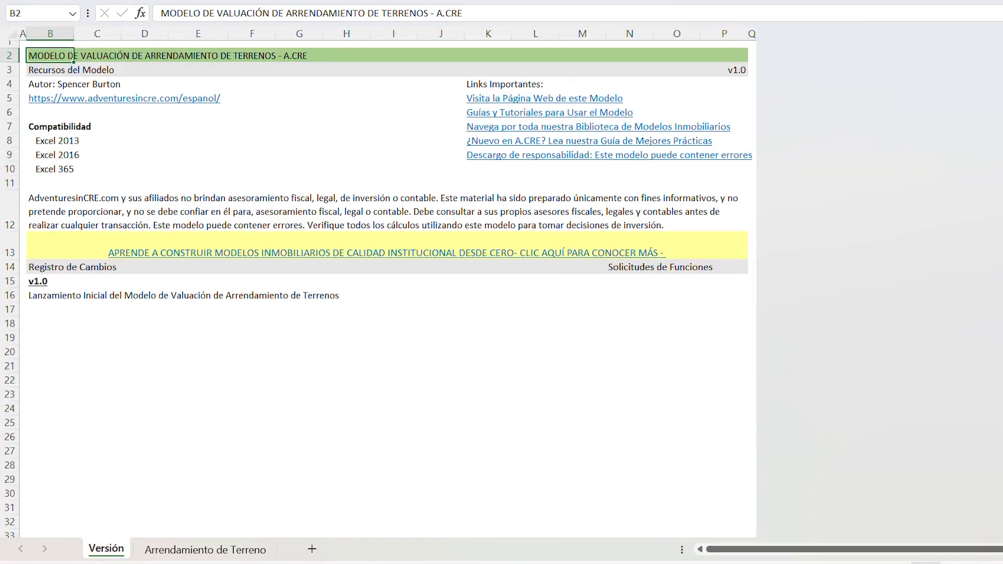
{"action": "left_click", "coordinate": [737, 70]}
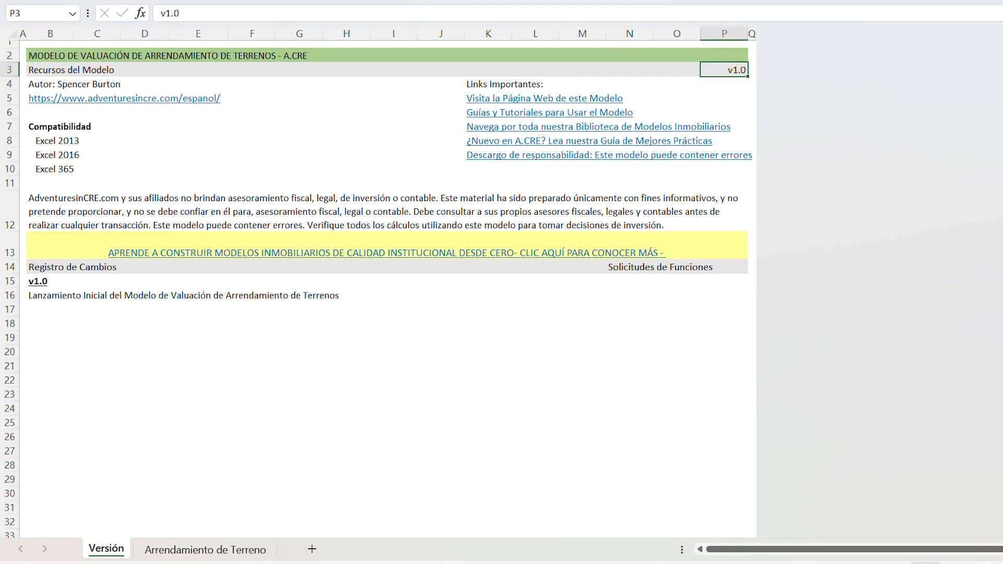
{"action": "left_click", "coordinate": [221, 97]}
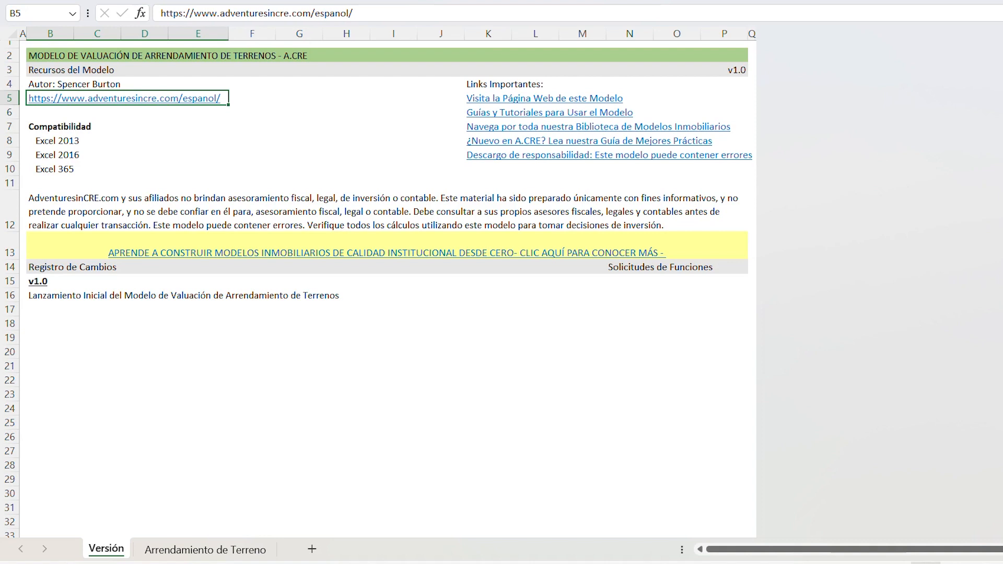
{"action": "left_click", "coordinate": [469, 140]}
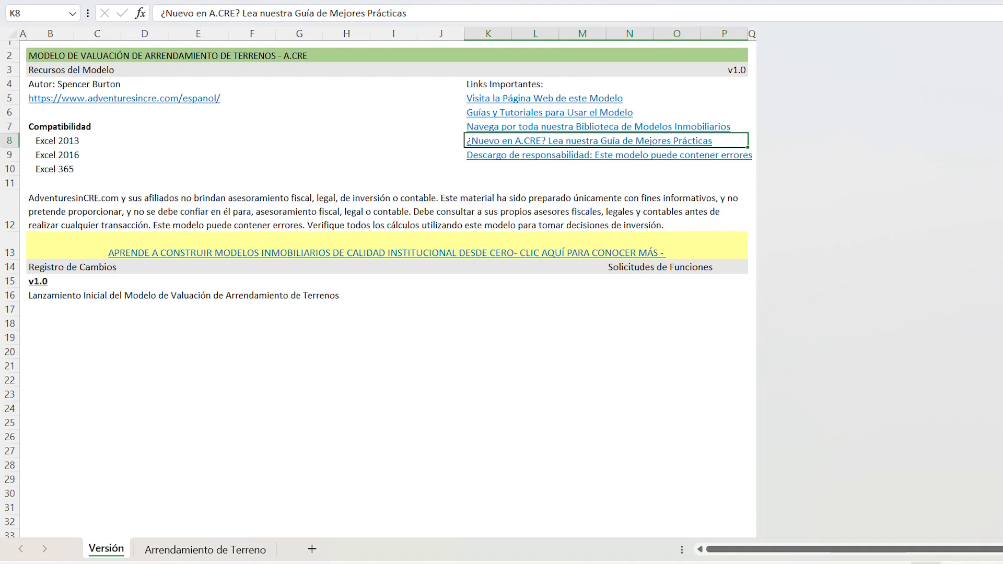
{"action": "left_click", "coordinate": [74, 267]}
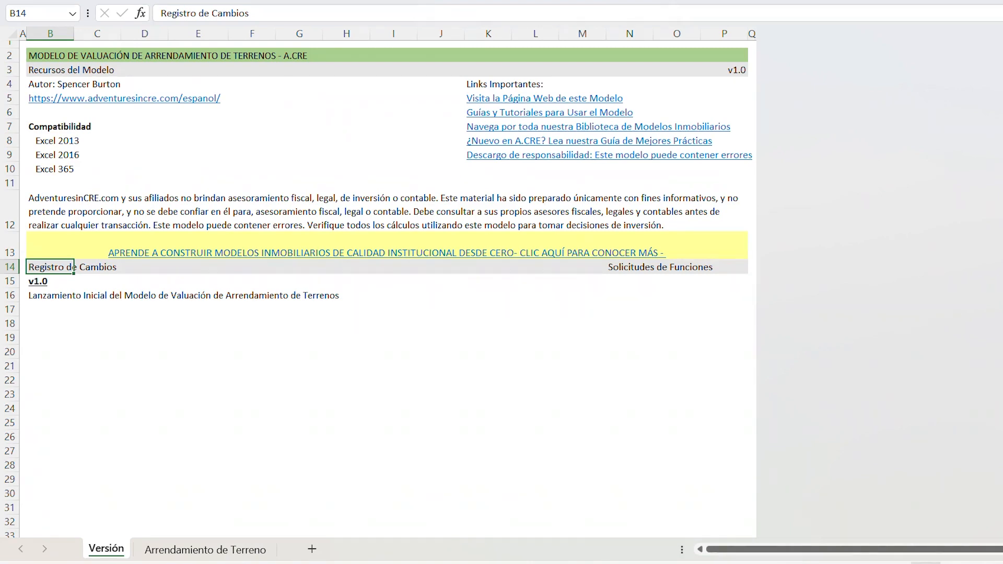
- Look through the section headings of the Arrendamiento de Terreno sheet, from the property description to the leveraged returns
{"action": "left_click", "coordinate": [184, 549]}
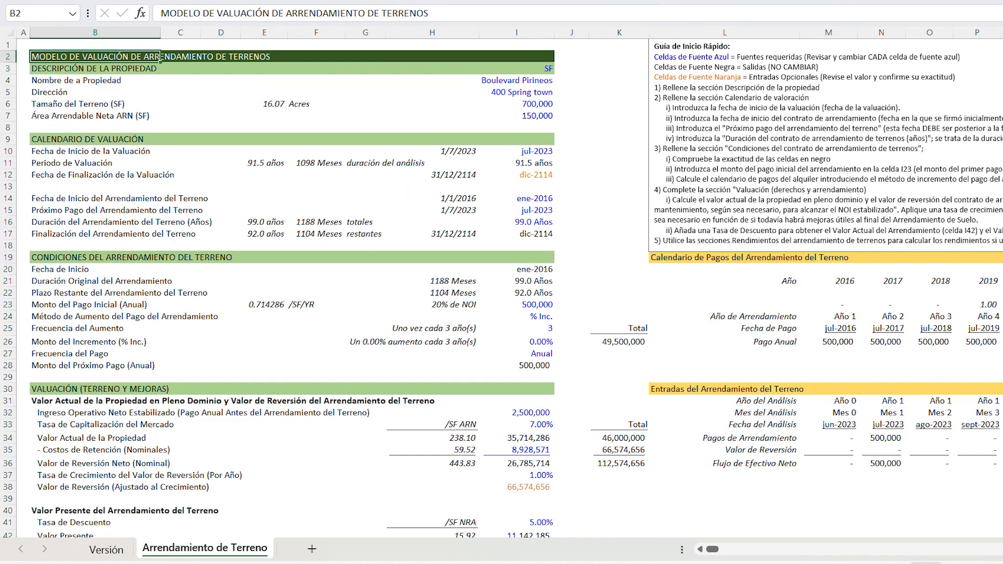
{"action": "left_click", "coordinate": [50, 69]}
{"action": "left_click", "coordinate": [70, 141]}
{"action": "left_click", "coordinate": [78, 257]}
{"action": "left_click", "coordinate": [62, 389]}
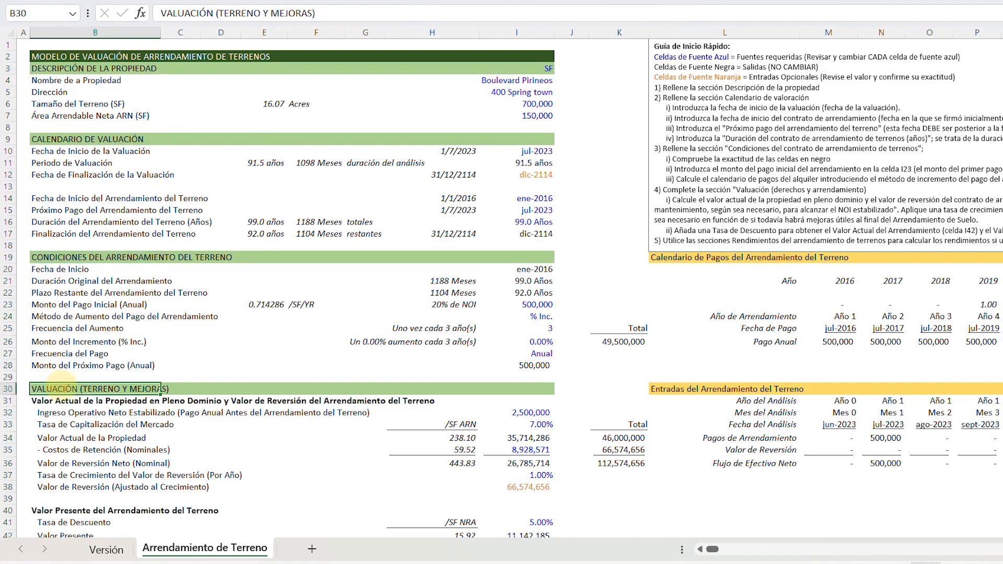
{"action": "scroll", "coordinate": [502, 287], "scroll_direction": "down", "scroll_amount": 5}
{"action": "left_click", "coordinate": [160, 457]}
{"action": "scroll", "coordinate": [160, 452], "scroll_direction": "down", "scroll_amount": 4}
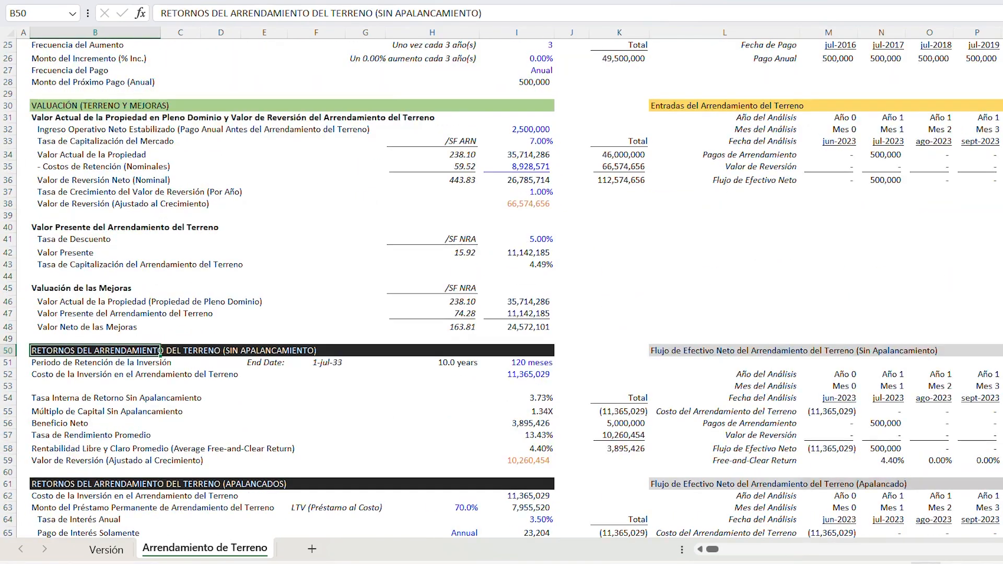
{"action": "left_click", "coordinate": [161, 447]}
{"action": "scroll", "coordinate": [160, 447], "scroll_direction": "up", "scroll_amount": 9}
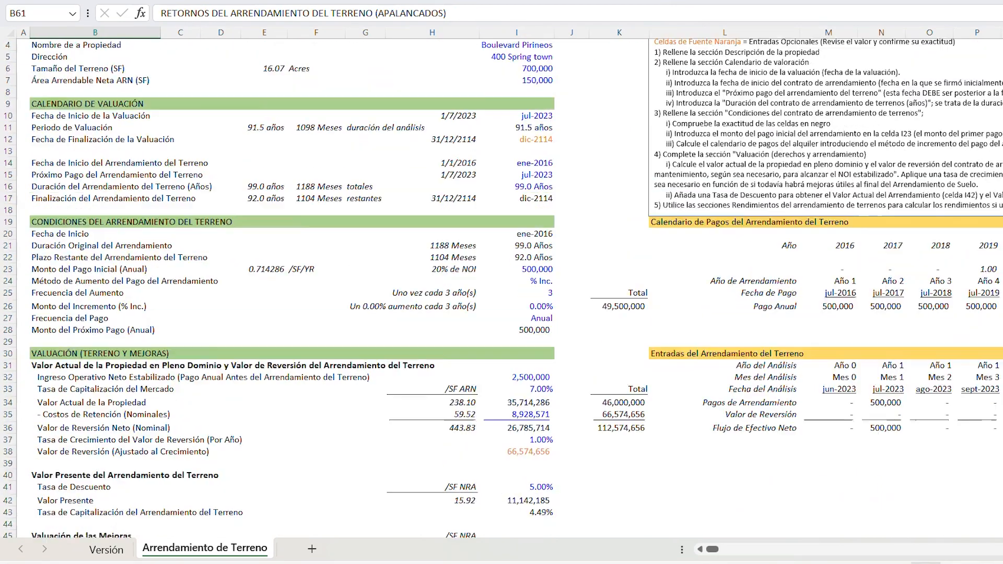
- Examine the blue input cells for the lease dates, payment terms, net operating income and market capitalization rate
{"action": "left_click", "coordinate": [537, 198]}
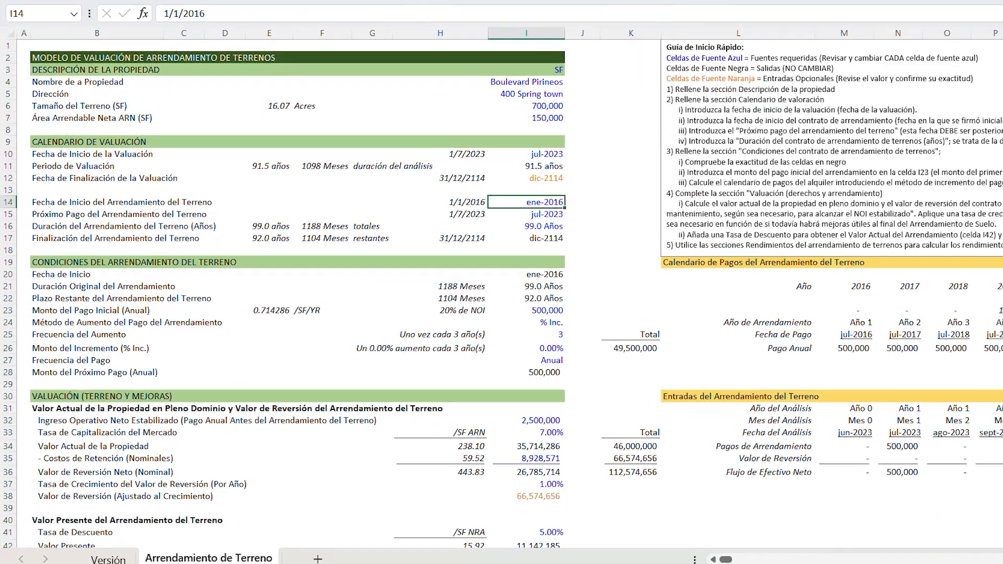
{"action": "left_click", "coordinate": [537, 211]}
{"action": "left_click", "coordinate": [569, 238]}
{"action": "left_click", "coordinate": [574, 324]}
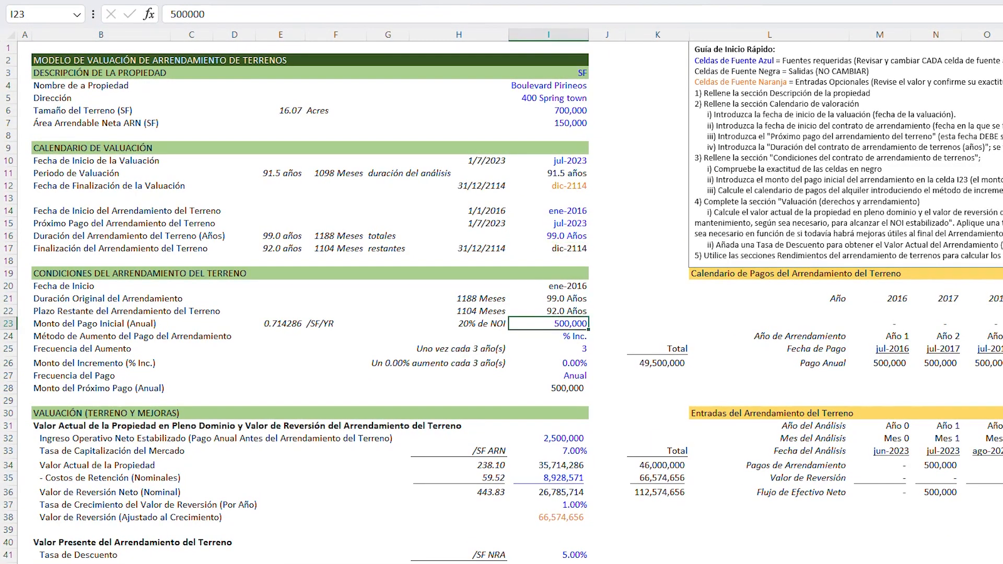
{"action": "left_click", "coordinate": [573, 363]}
{"action": "left_click", "coordinate": [574, 376]}
{"action": "left_click", "coordinate": [564, 439]}
{"action": "left_click", "coordinate": [573, 451]}
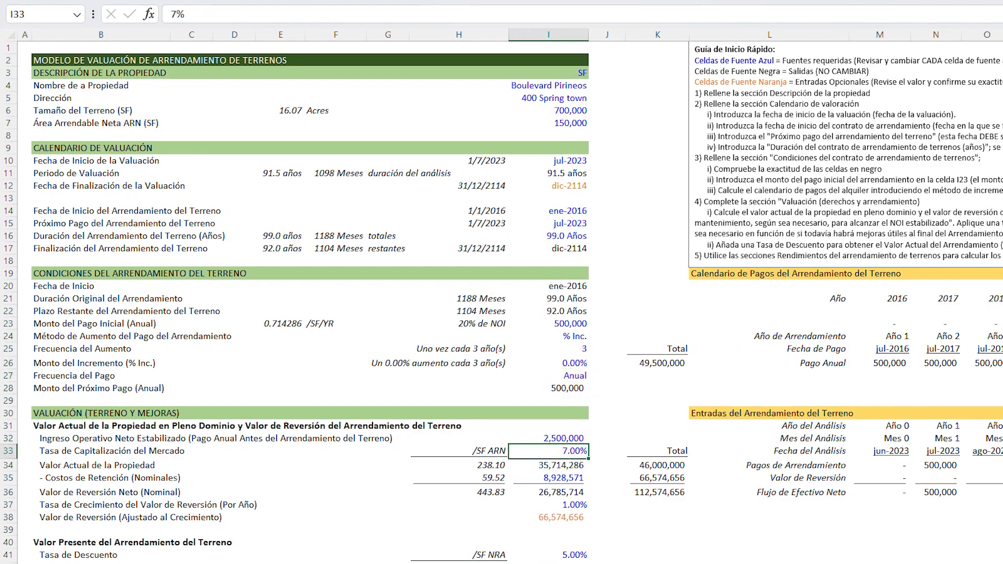
- Examine the monthly lease payments in the Entradas del Arrendamiento del Terreno schedule, including the July 2024 payment formula
{"action": "left_click", "coordinate": [723, 413]}
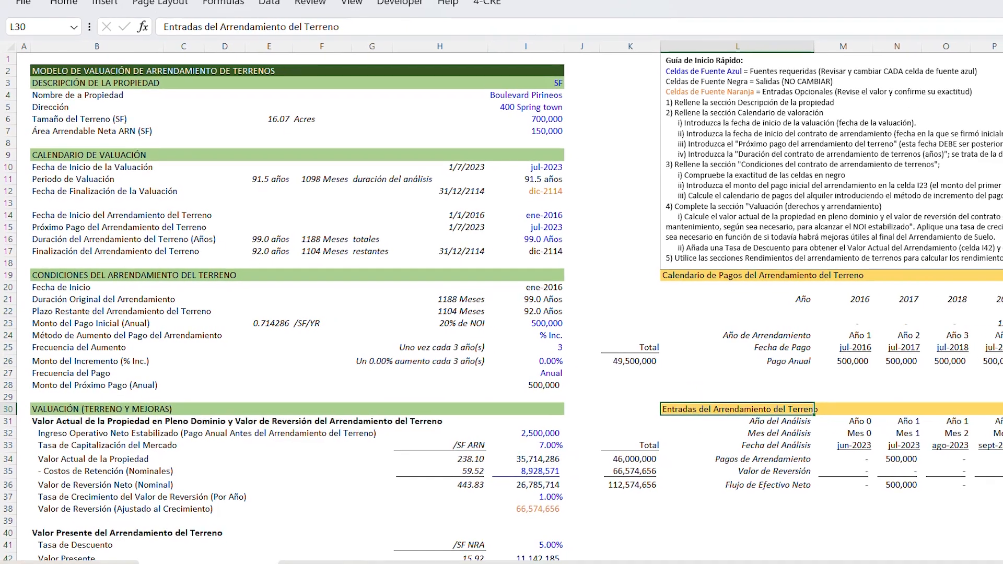
{"action": "left_click_drag", "start_coordinate": [723, 413], "coordinate": [985, 413]}
{"action": "left_click_drag", "start_coordinate": [889, 404], "coordinate": [993, 398]}
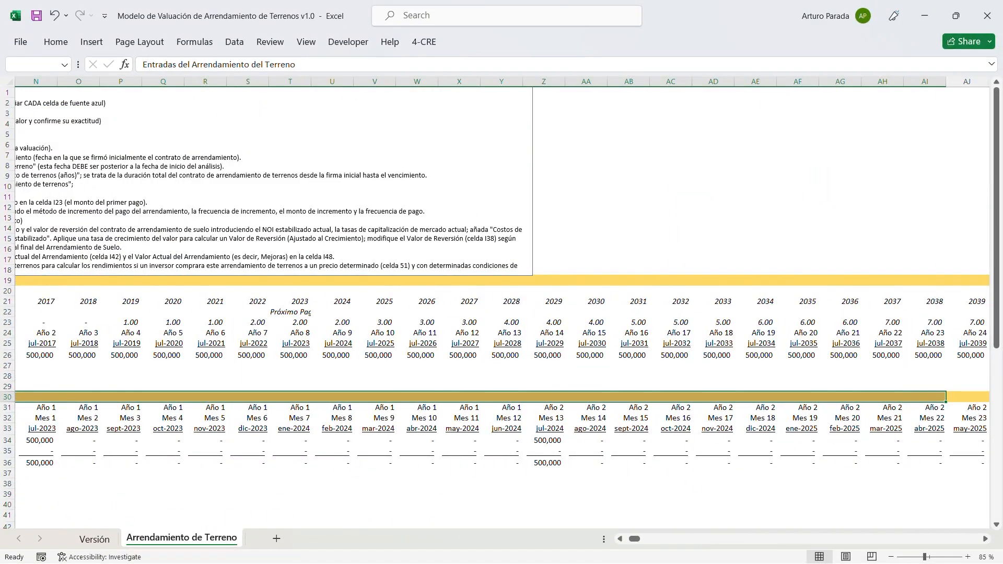
{"action": "left_click", "coordinate": [280, 442]}
{"action": "left_click", "coordinate": [381, 442]}
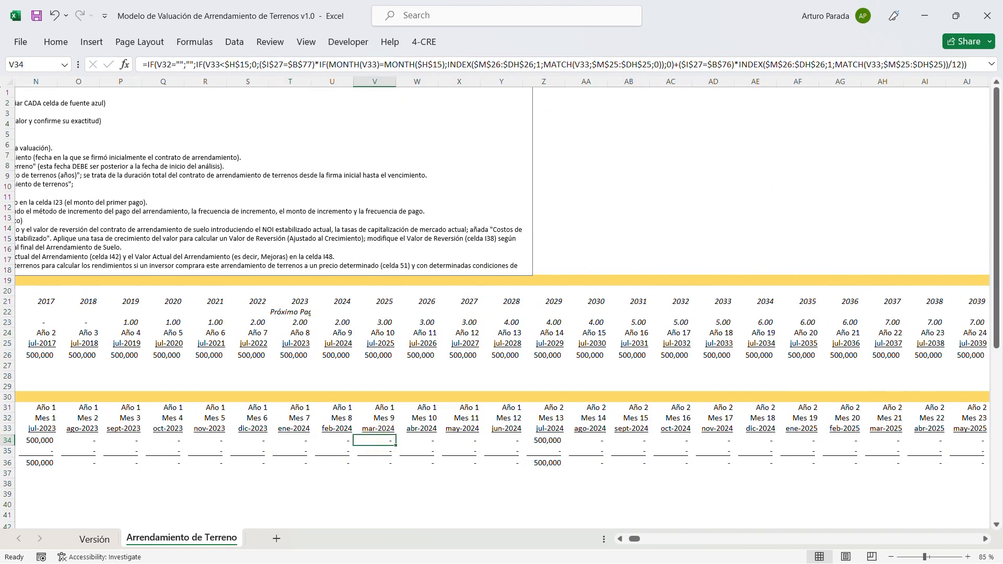
{"action": "left_click", "coordinate": [458, 442]}
{"action": "left_click", "coordinate": [533, 441]}
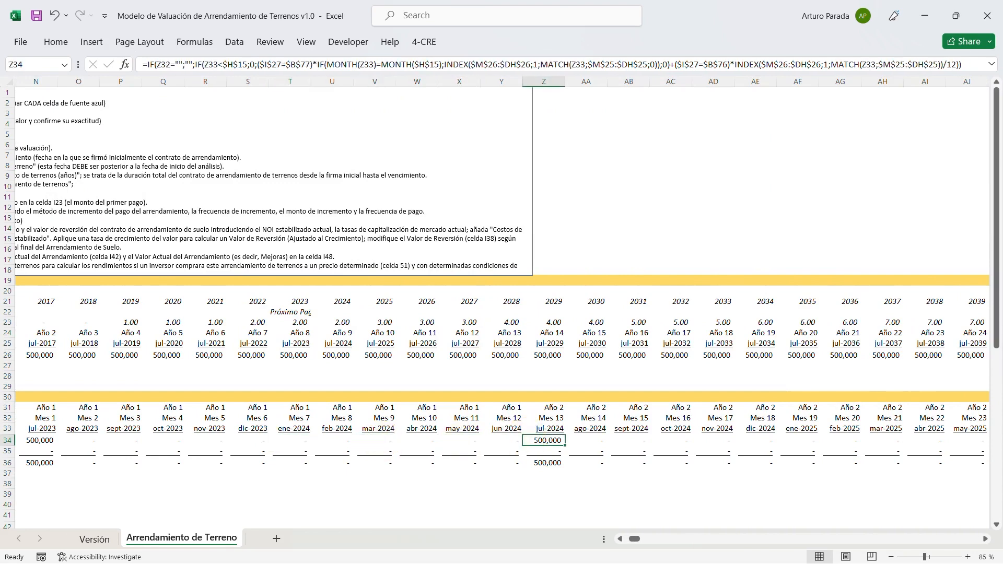
{"action": "key", "text": "ctrl+Left"}
{"action": "key", "text": "ctrl+Left"}
{"action": "key", "text": "ctrl+Left"}
{"action": "key", "text": "ctrl+Left"}
{"action": "key", "text": "ctrl+Left"}
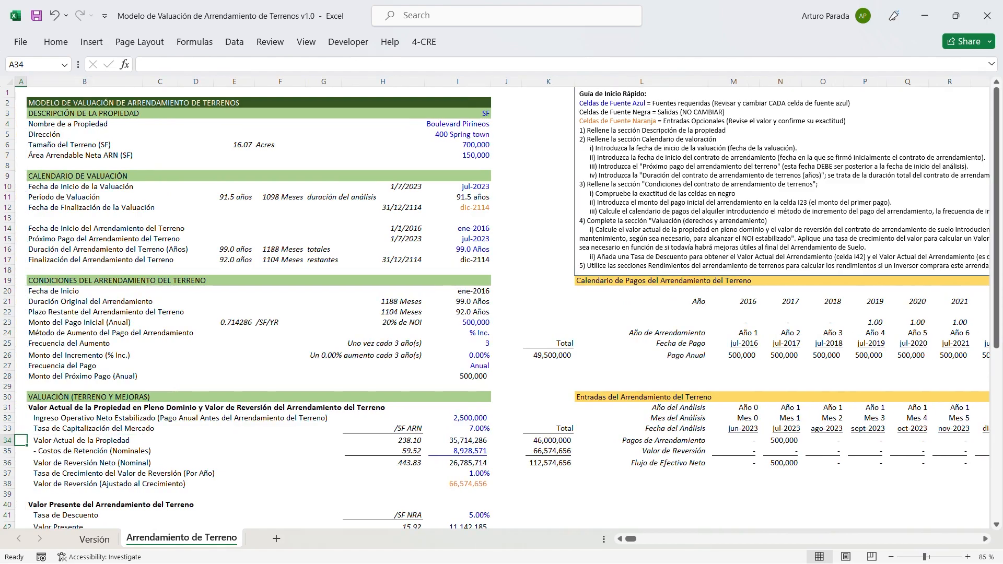
- Look over the whole lease sheet, its property description section and the Guía de Inicio Rápido text box
{"action": "scroll", "coordinate": [495, 296], "scroll_direction": "down", "scroll_amount": 15}
{"action": "scroll", "coordinate": [495, 296], "scroll_direction": "up", "scroll_amount": 15}
{"action": "left_click", "coordinate": [63, 112]}
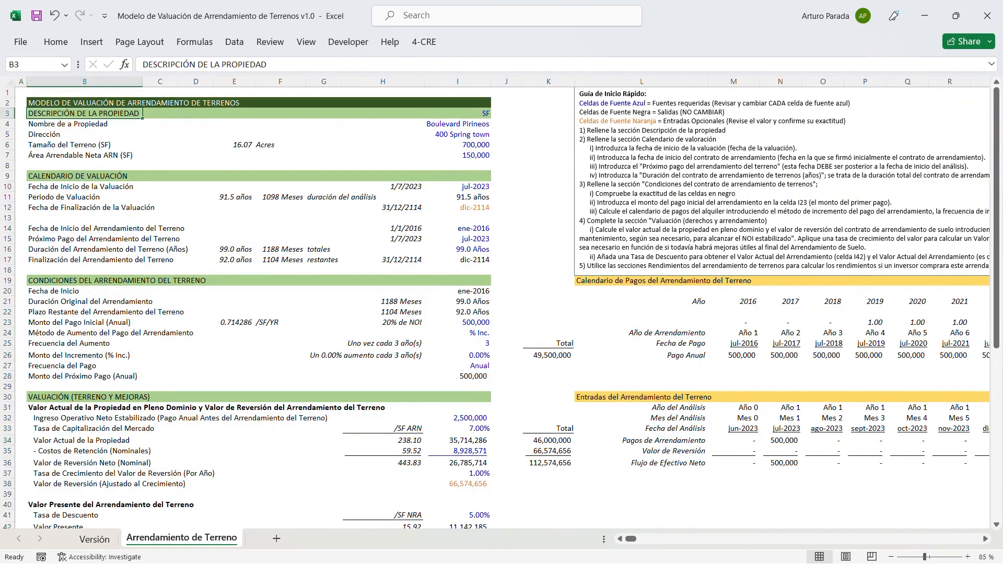
{"action": "left_click", "coordinate": [590, 129]}
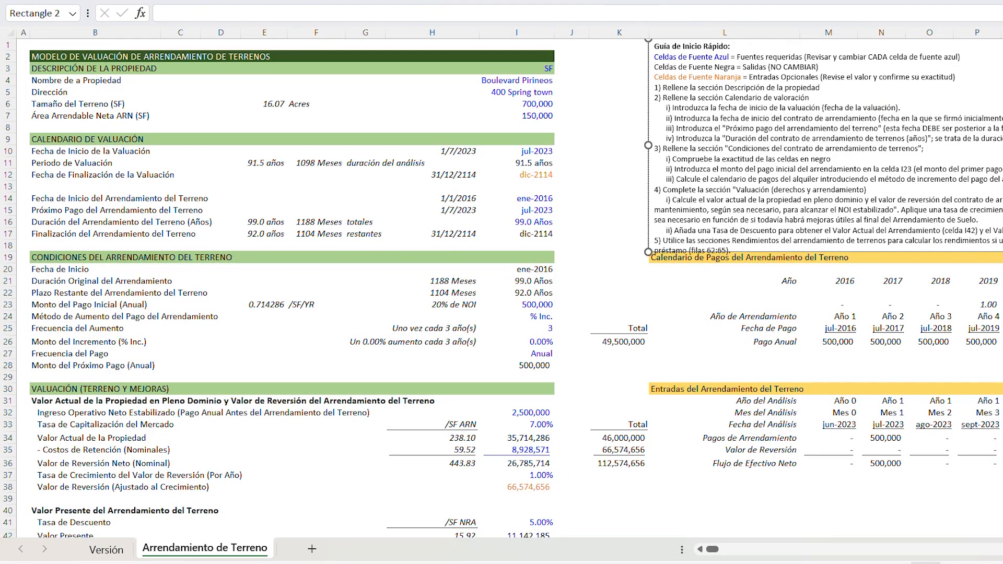
{"action": "key", "text": "Escape"}
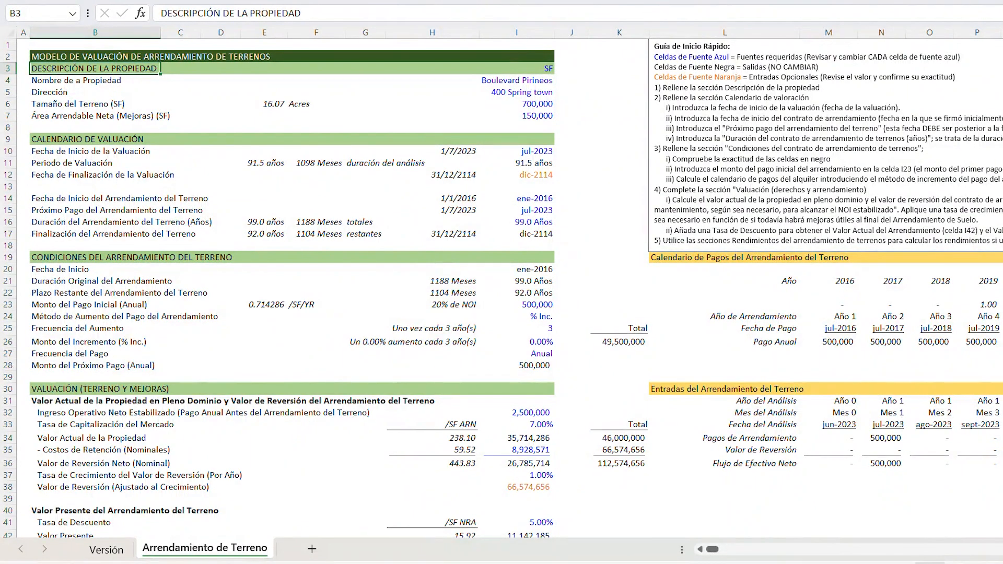
- Switch the property description's area unit to M2 and check the land size's hectare conversion label
{"action": "key", "text": "Right"}
{"action": "key", "text": "Right"}
{"action": "key", "text": "Right"}
{"action": "key", "text": "Right"}
{"action": "key", "text": "Right"}
{"action": "key", "text": "Right"}
{"action": "key", "text": "Right"}
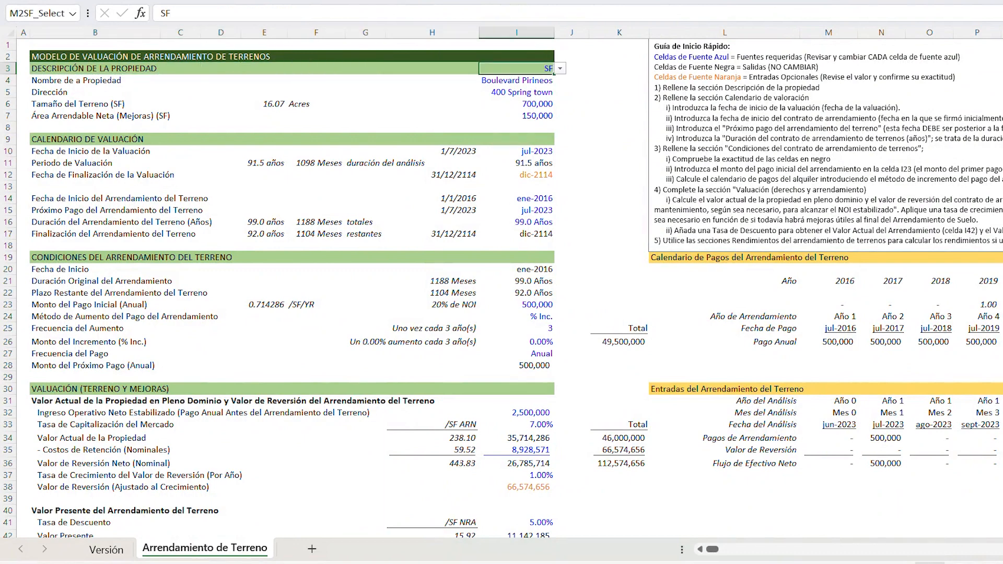
{"action": "key", "text": "alt+Down"}
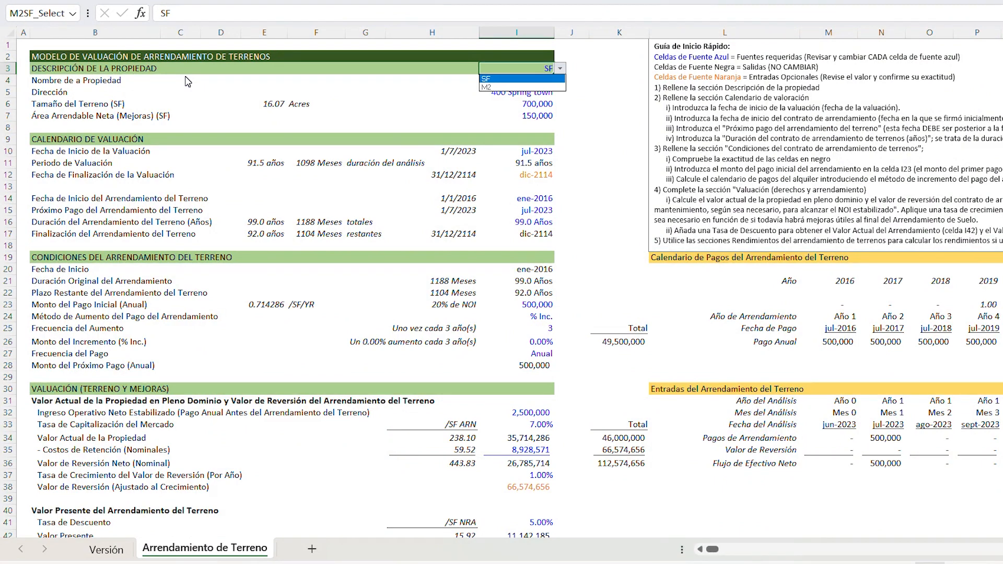
{"action": "key", "text": "Down"}
{"action": "key", "text": "Return"}
{"action": "key", "text": "Down"}
{"action": "key", "text": "Down"}
{"action": "key", "text": "Left"}
{"action": "key", "text": "Left"}
{"action": "key", "text": "Left"}
{"action": "key", "text": "Down"}
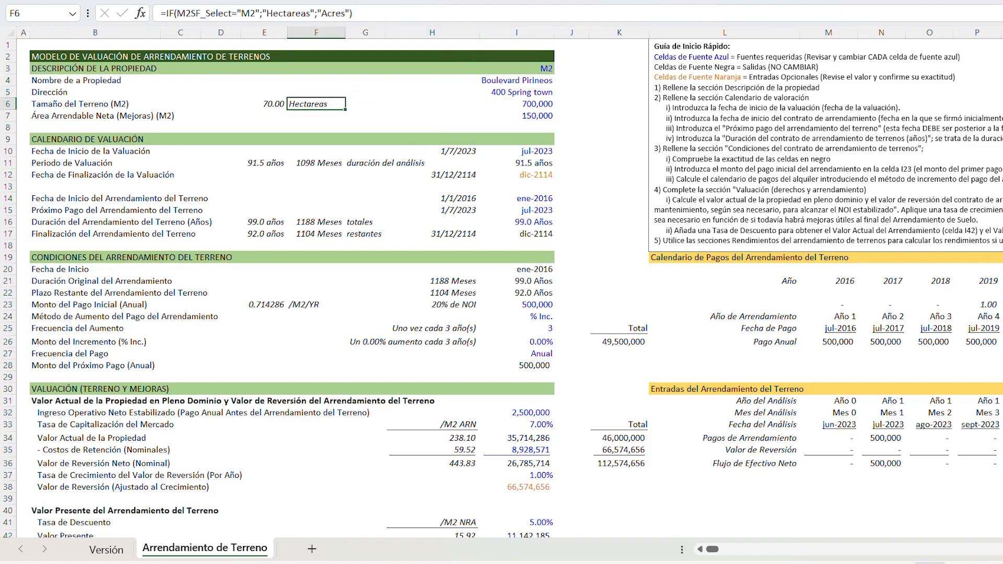
- Set the property description's area unit back to SF
{"action": "key", "text": "Right"}
{"action": "key", "text": "Right"}
{"action": "key", "text": "Right"}
{"action": "key", "text": "Up"}
{"action": "key", "text": "Up"}
{"action": "key", "text": "Up"}
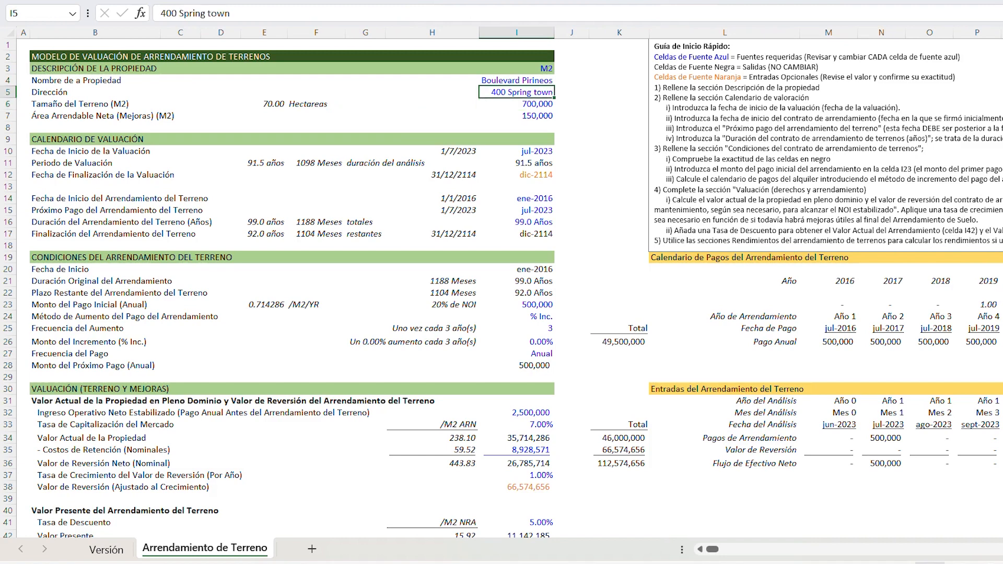
{"action": "key", "text": "alt+Down"}
{"action": "key", "text": "Down"}
{"action": "key", "text": "Return"}
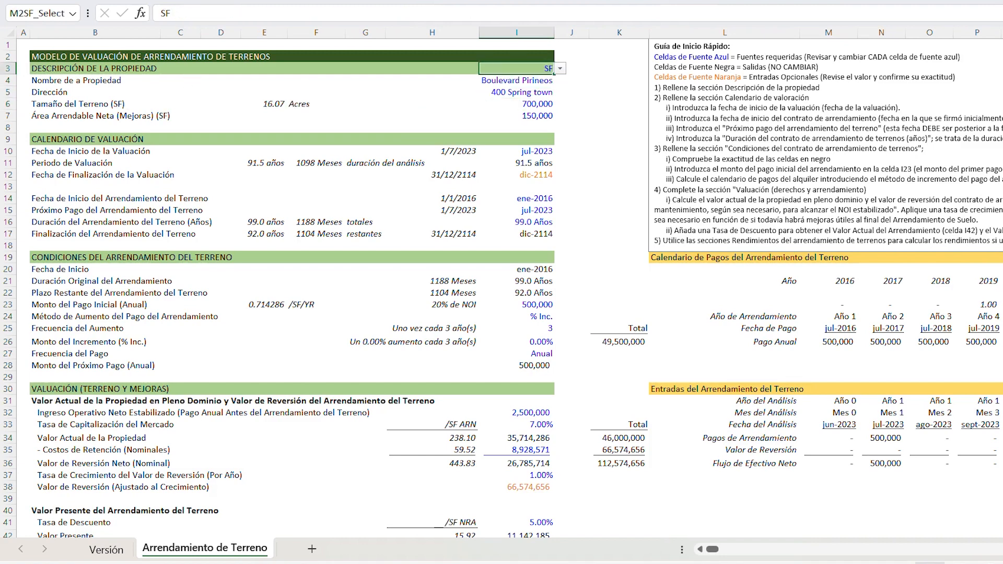
- Review the property's address, land size and net rentable area inputs, comparing the two area values
{"action": "key", "text": "Down"}
{"action": "key", "text": "Down"}
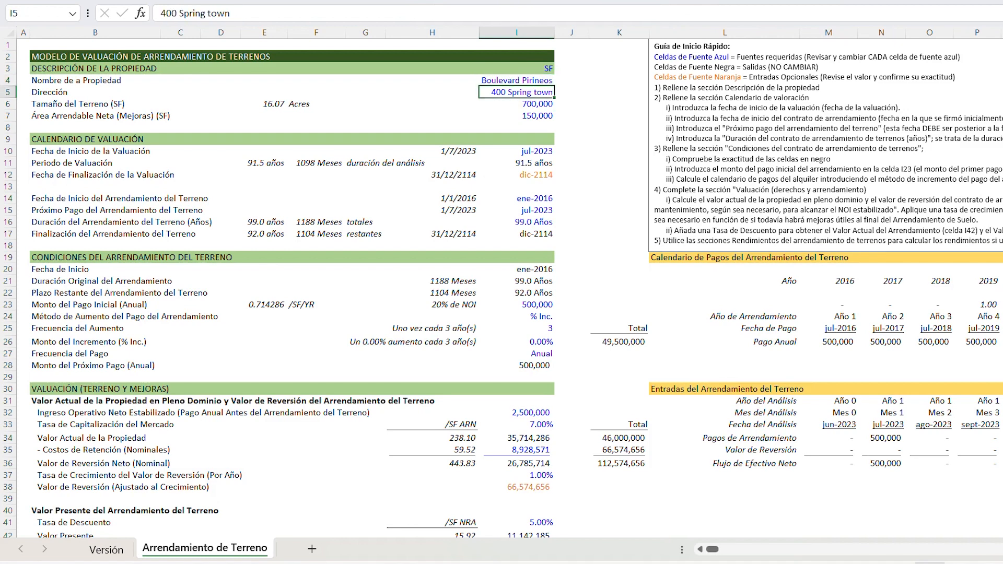
{"action": "key", "text": "Down"}
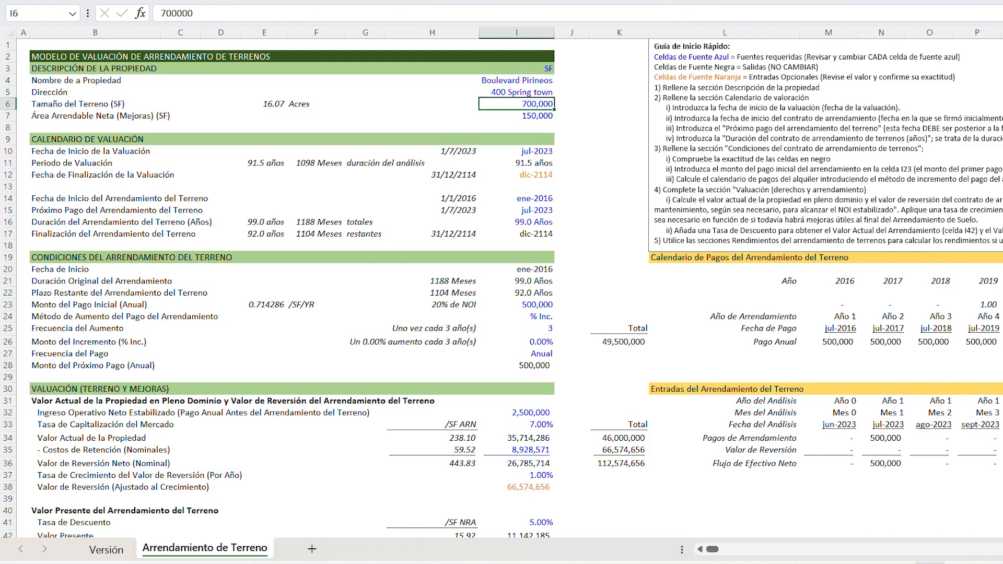
{"action": "key", "text": "Down"}
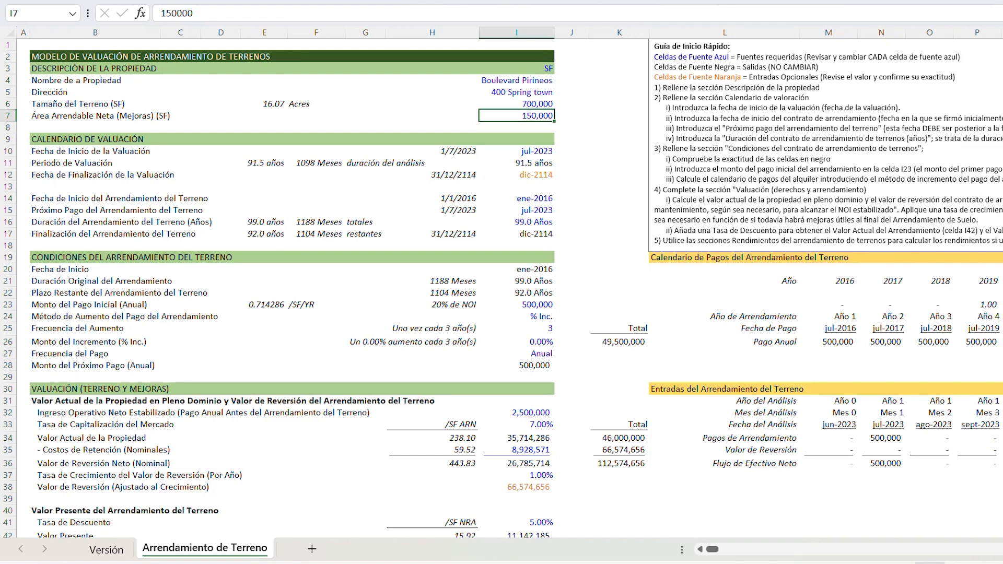
{"action": "key", "text": "Up"}
{"action": "key", "text": "Down"}
{"action": "key", "text": "Up"}
{"action": "key", "text": "Down"}
{"action": "key", "text": "Up"}
{"action": "key", "text": "Down"}
{"action": "key", "text": "Up"}
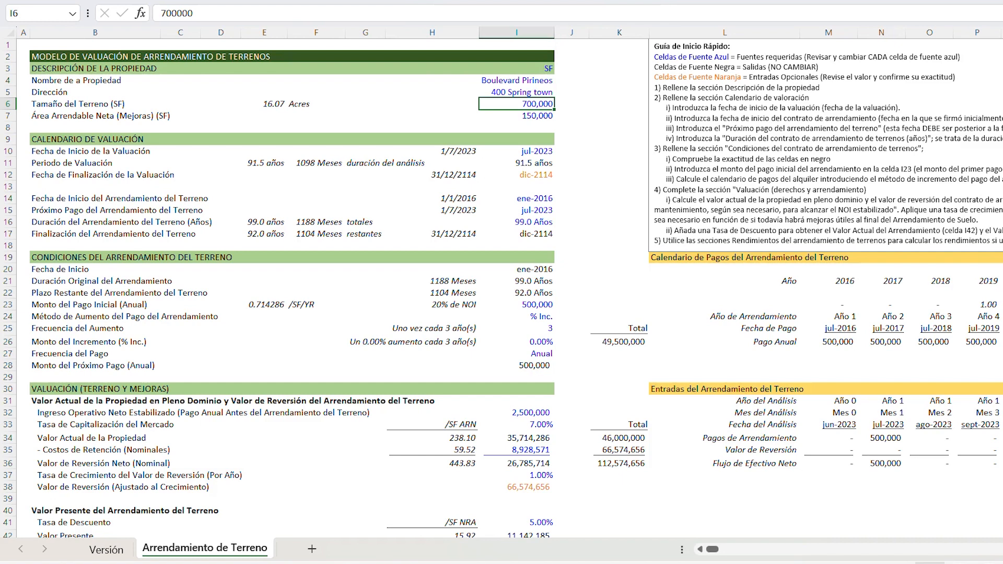
{"action": "key", "text": "Down"}
{"action": "key", "text": "Up"}
{"action": "key", "text": "Down"}
{"action": "key", "text": "Up"}
{"action": "key", "text": "Down"}
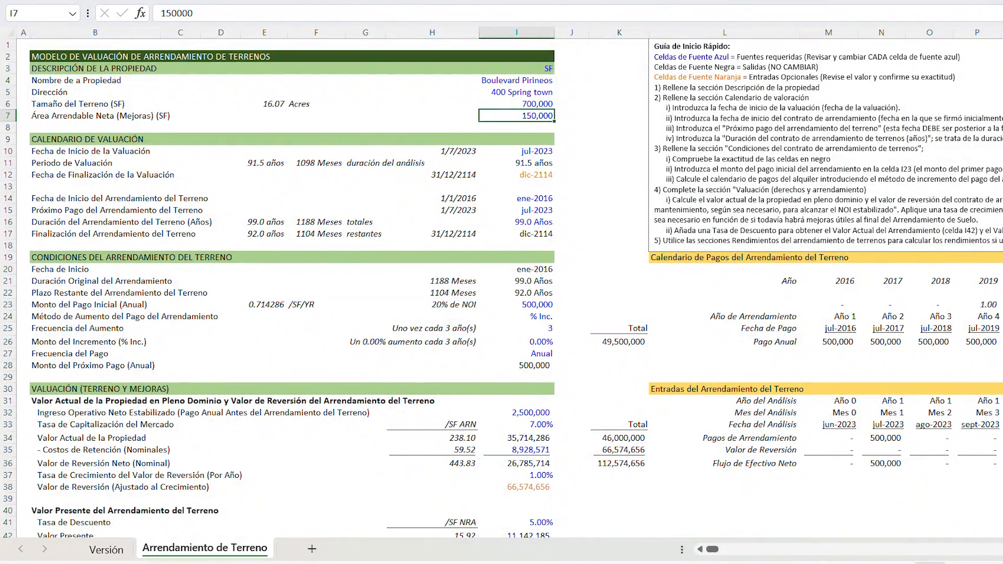
- Review the Calendario de Valuación inputs: valuation start date, lease start date, next lease payment, lease duration and lease end date
{"action": "left_click", "coordinate": [90, 139]}
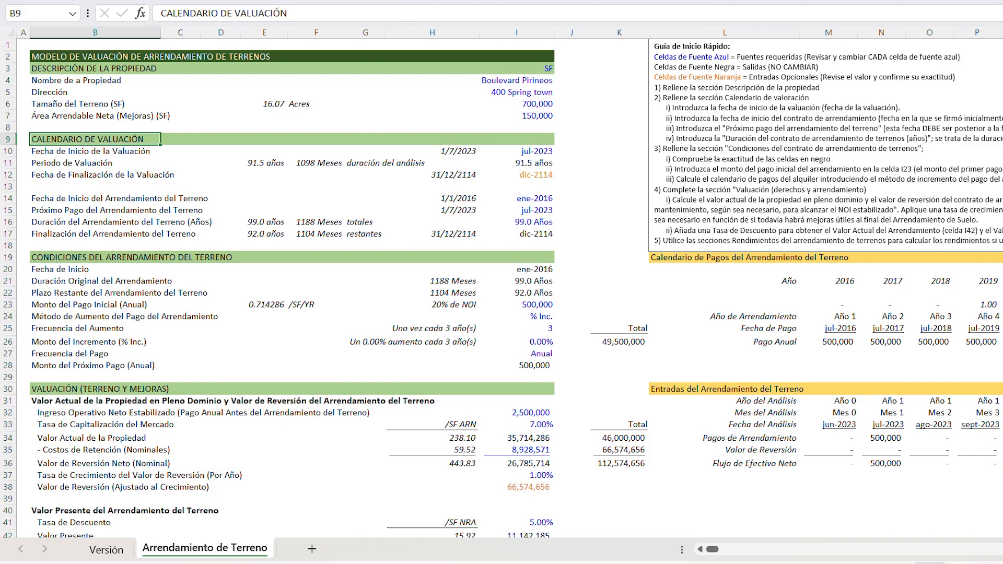
{"action": "left_click", "coordinate": [517, 151]}
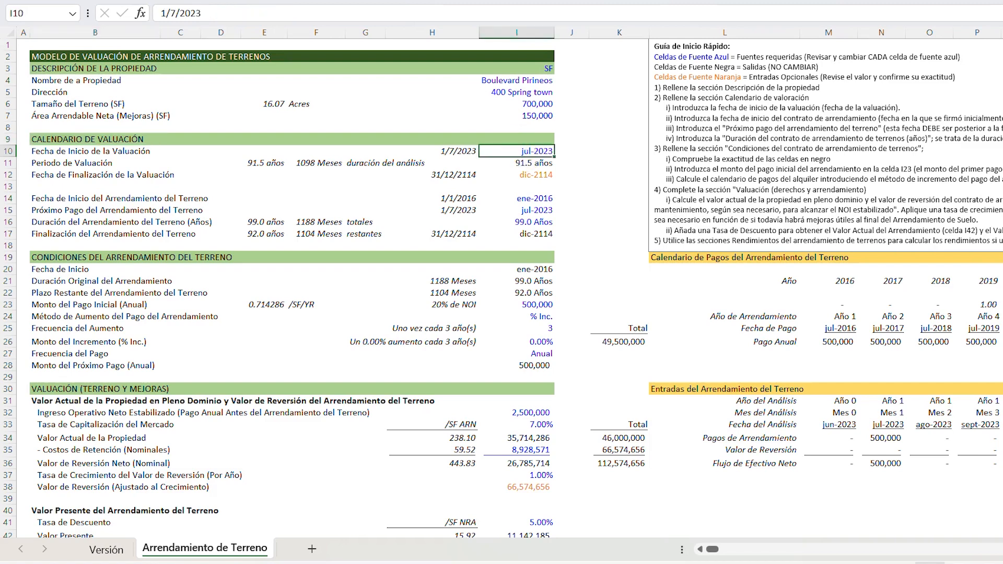
{"action": "left_click", "coordinate": [533, 198]}
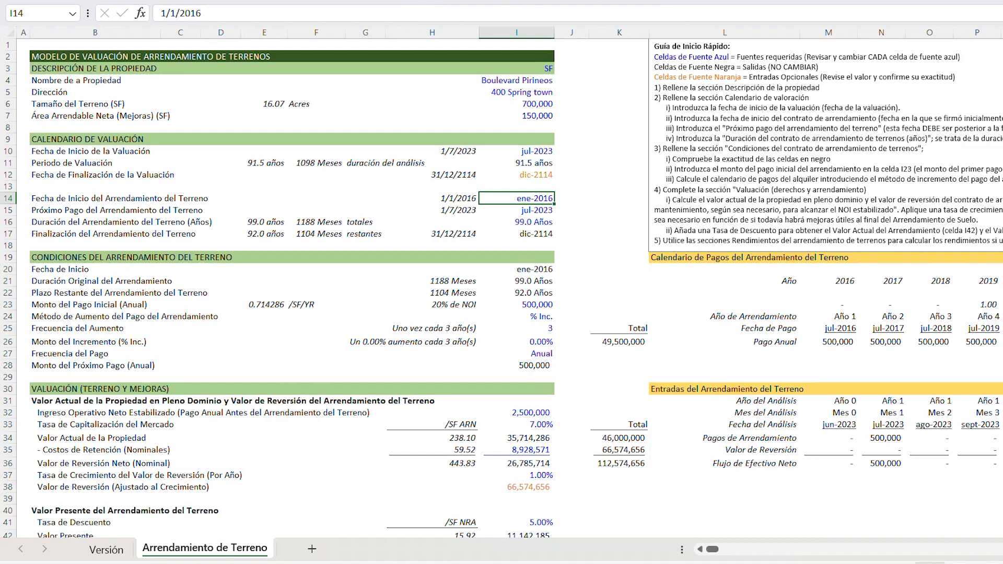
{"action": "left_click", "coordinate": [523, 211]}
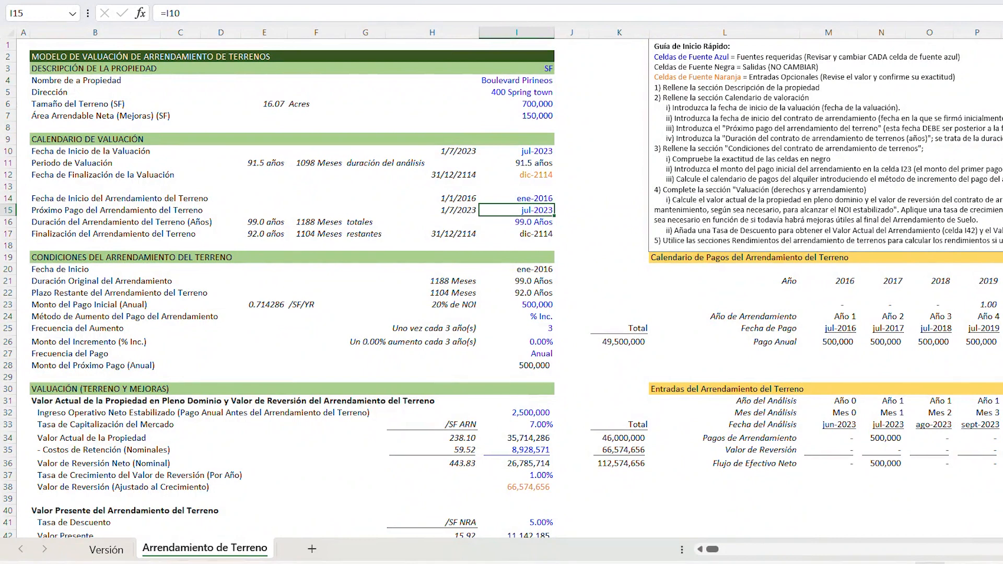
{"action": "left_click", "coordinate": [531, 150]}
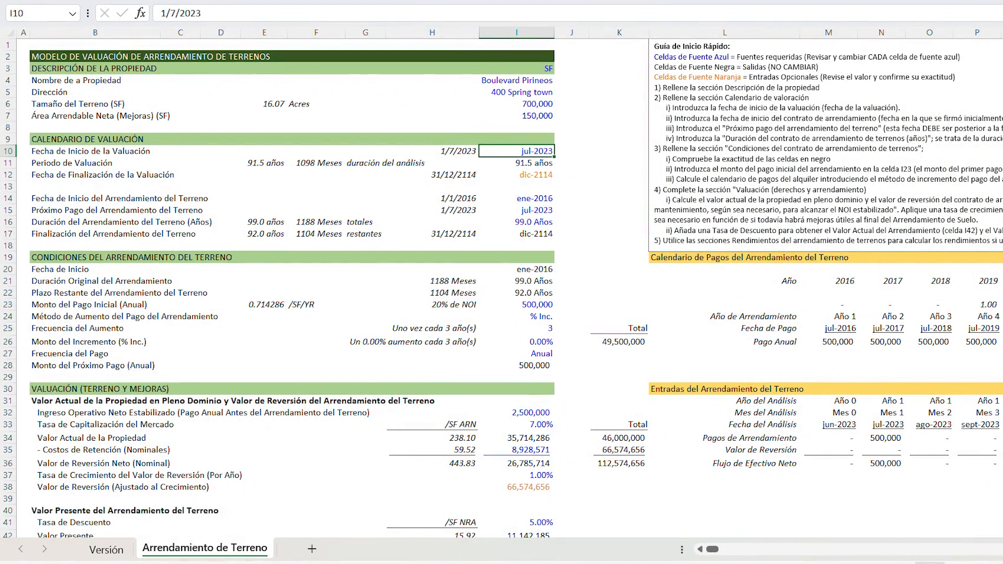
{"action": "left_click", "coordinate": [547, 212]}
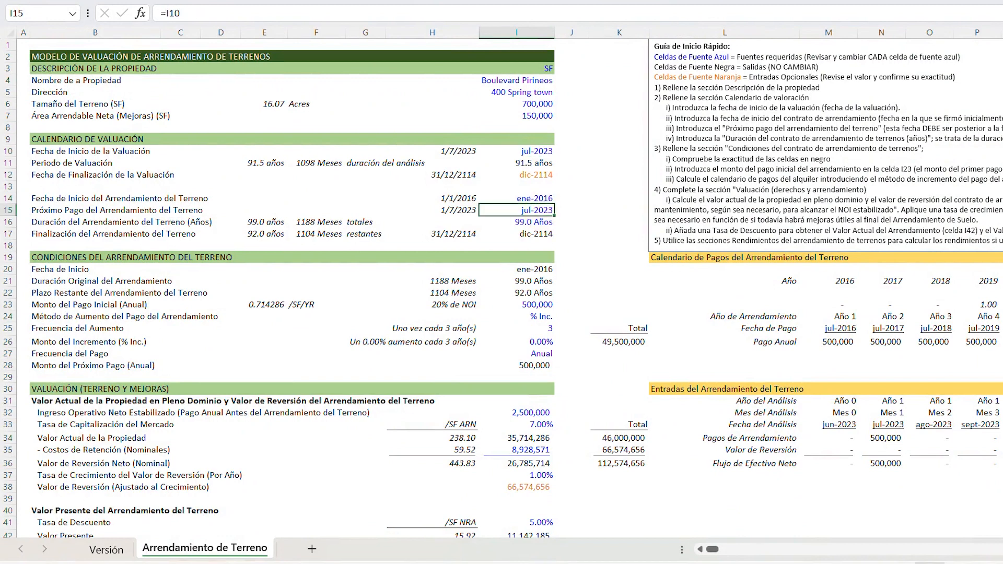
{"action": "left_click", "coordinate": [544, 222]}
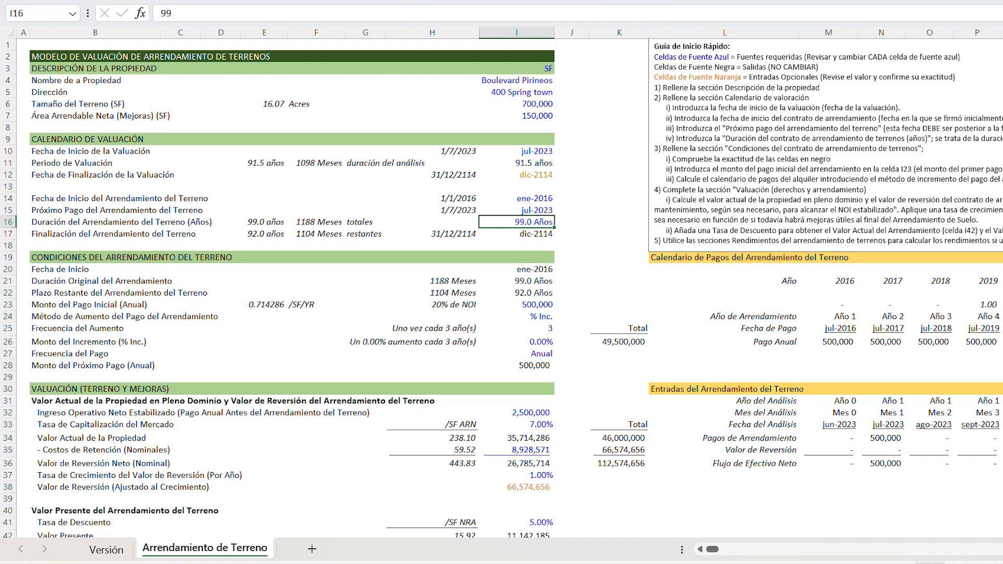
{"action": "left_click", "coordinate": [545, 232]}
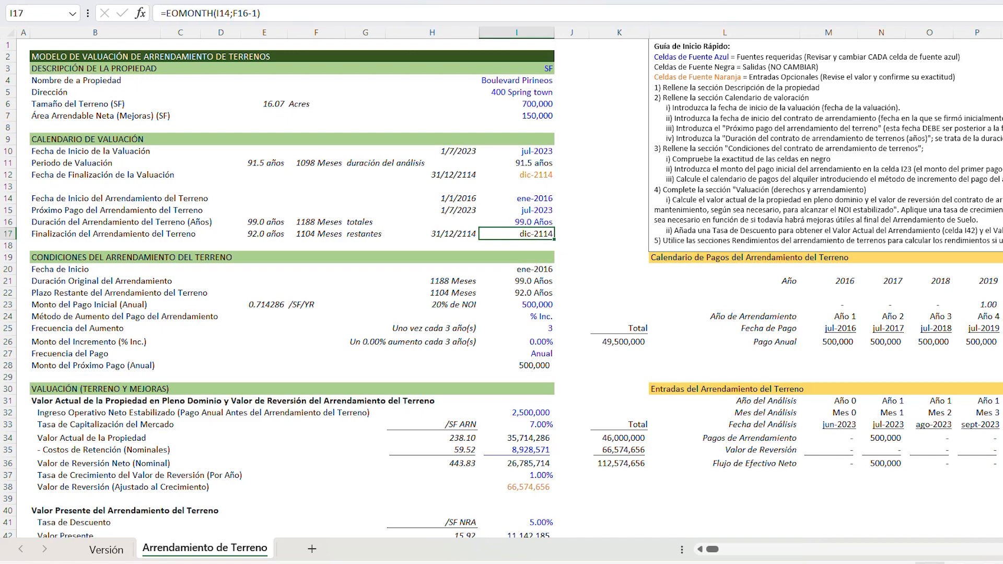
- Examine the total lease duration and the remaining lease term in years and months beside the valuation calendar inputs
{"action": "left_click_drag", "start_coordinate": [264, 222], "coordinate": [264, 234]}
{"action": "key", "text": "ctrl+v"}
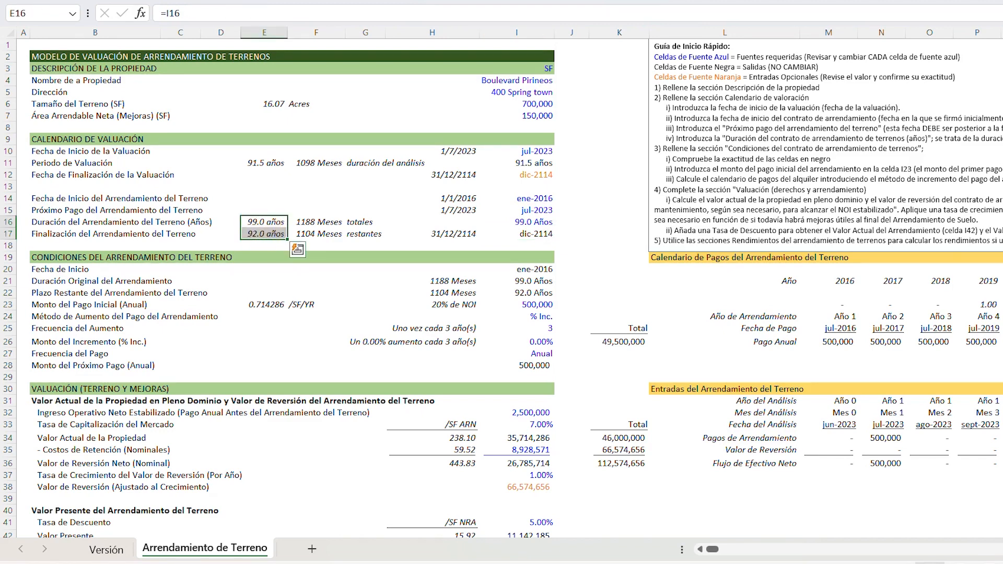
{"action": "left_click", "coordinate": [271, 220]}
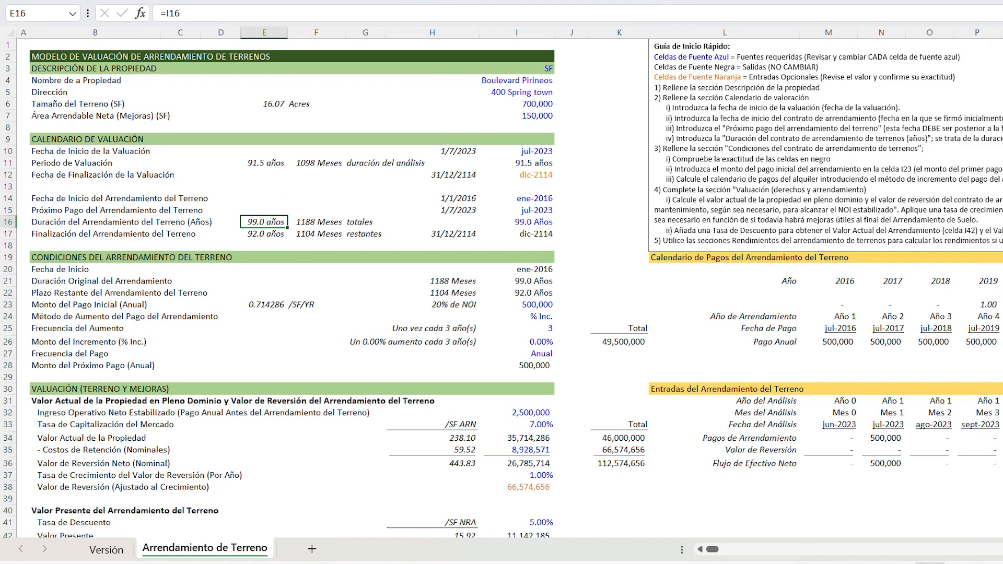
{"action": "left_click", "coordinate": [272, 232]}
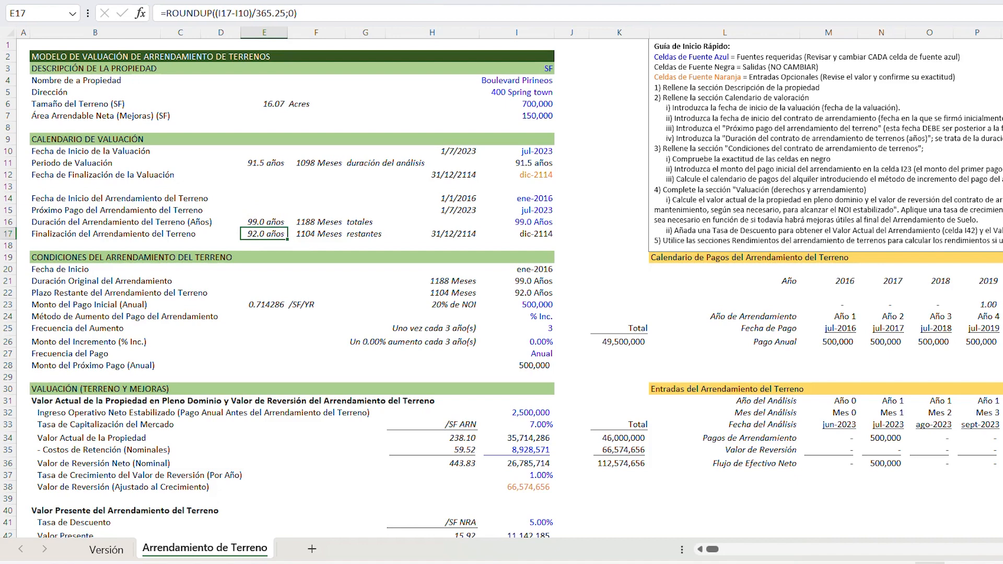
{"action": "left_click", "coordinate": [357, 220]}
{"action": "left_click", "coordinate": [368, 233]}
- Compare the optional valuation end date's formula with the formula of the ground lease end date
{"action": "left_click", "coordinate": [532, 176]}
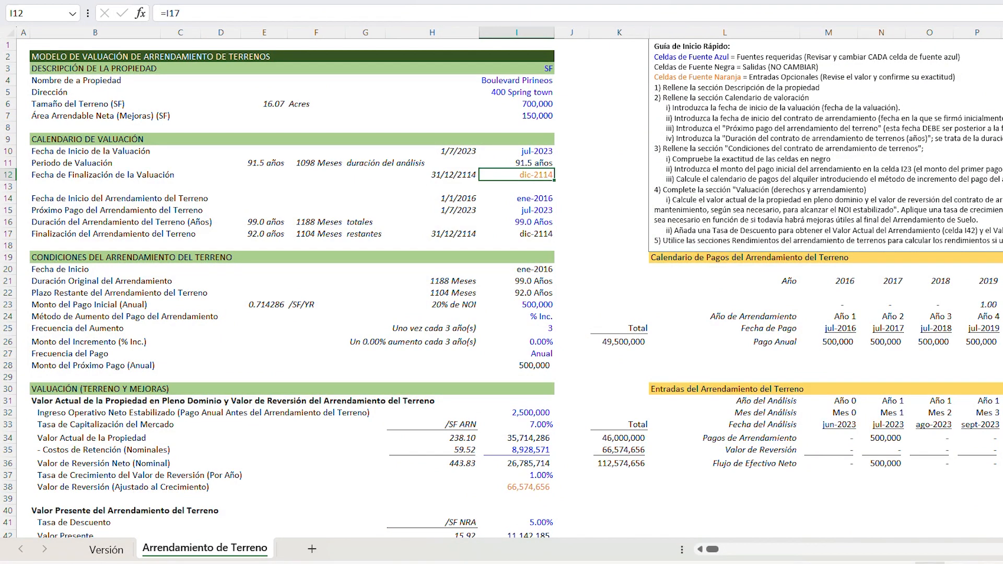
{"action": "left_click", "coordinate": [532, 232]}
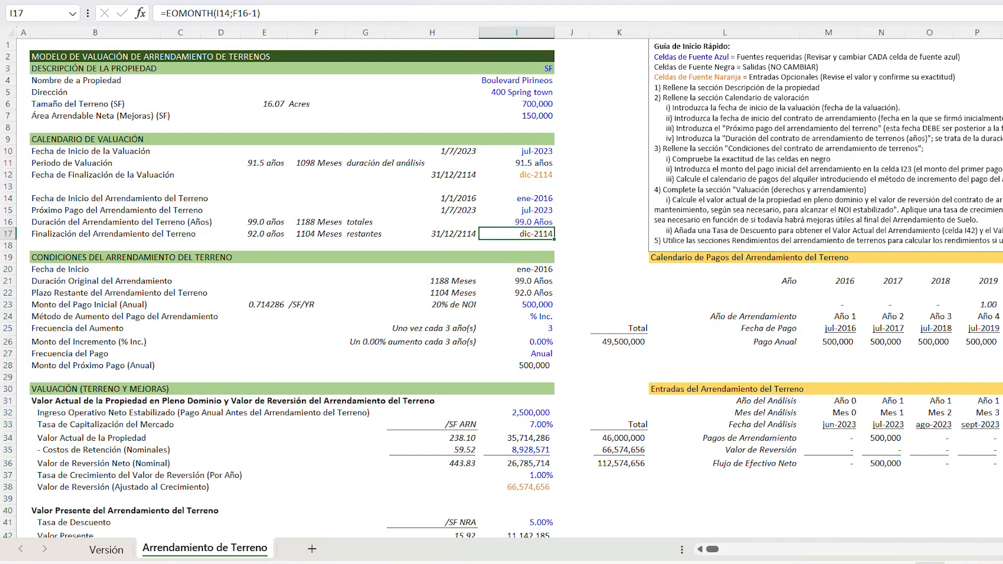
{"action": "left_click", "coordinate": [533, 173]}
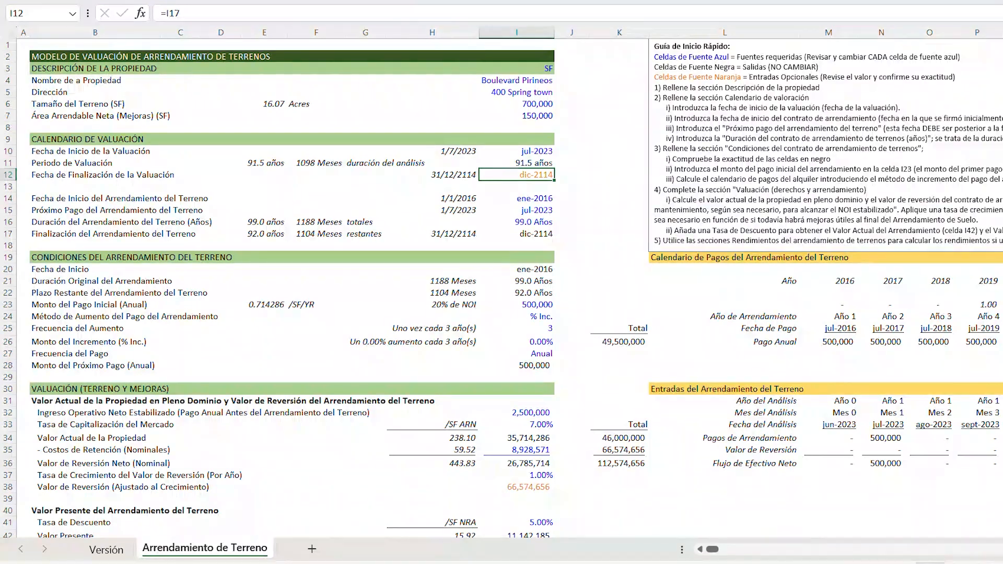
- Check that the start date, original duration and remaining term under the lease conditions come from the valuation calendar
{"action": "left_click", "coordinate": [160, 258]}
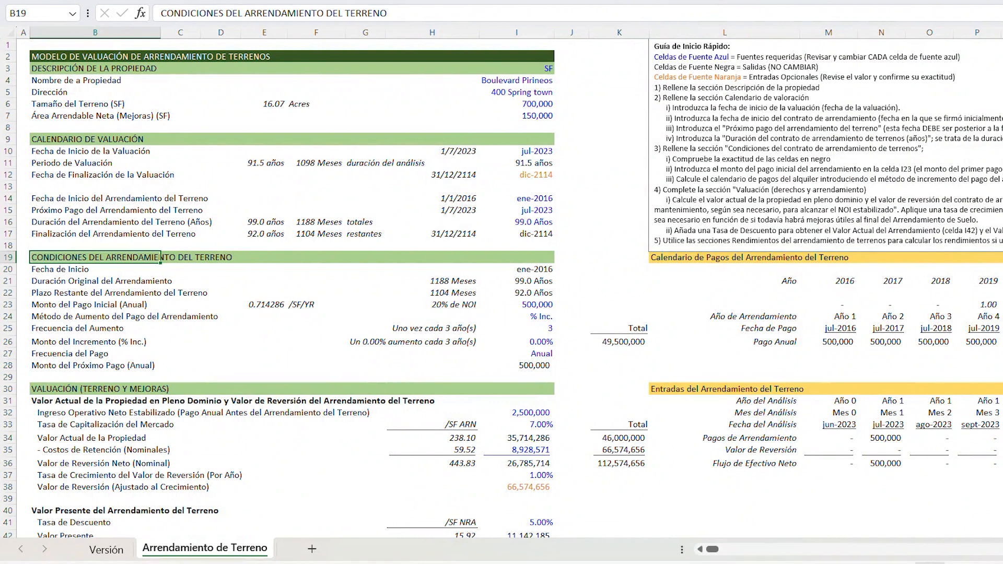
{"action": "left_click_drag", "start_coordinate": [527, 269], "coordinate": [527, 292]}
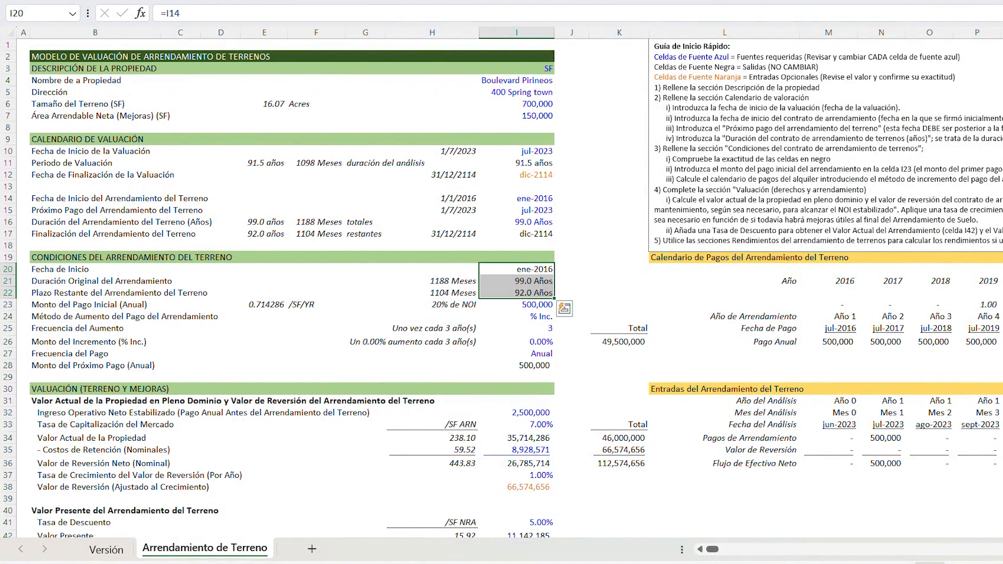
{"action": "left_click", "coordinate": [87, 139]}
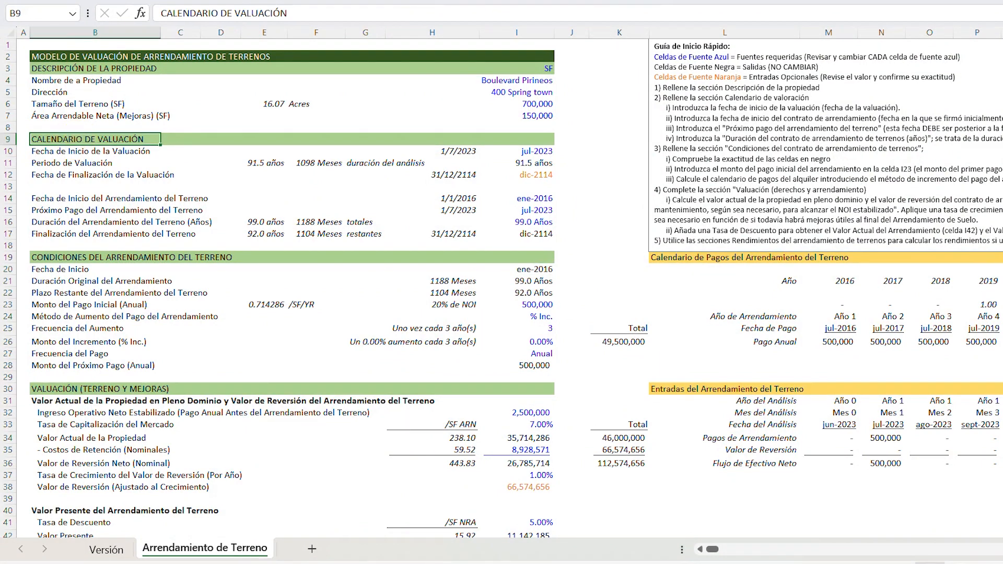
- Go through the lease condition inputs from the initial payment to the payment frequency and view the available frequency options
{"action": "left_click", "coordinate": [549, 304]}
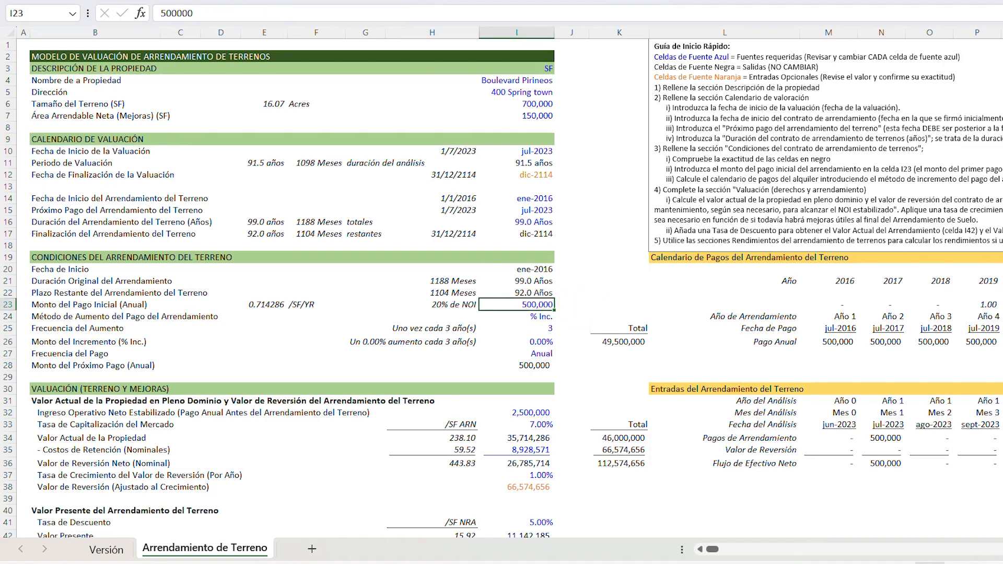
{"action": "key", "text": "Down"}
{"action": "key", "text": "Down"}
{"action": "key", "text": "Down"}
{"action": "key", "text": "Down"}
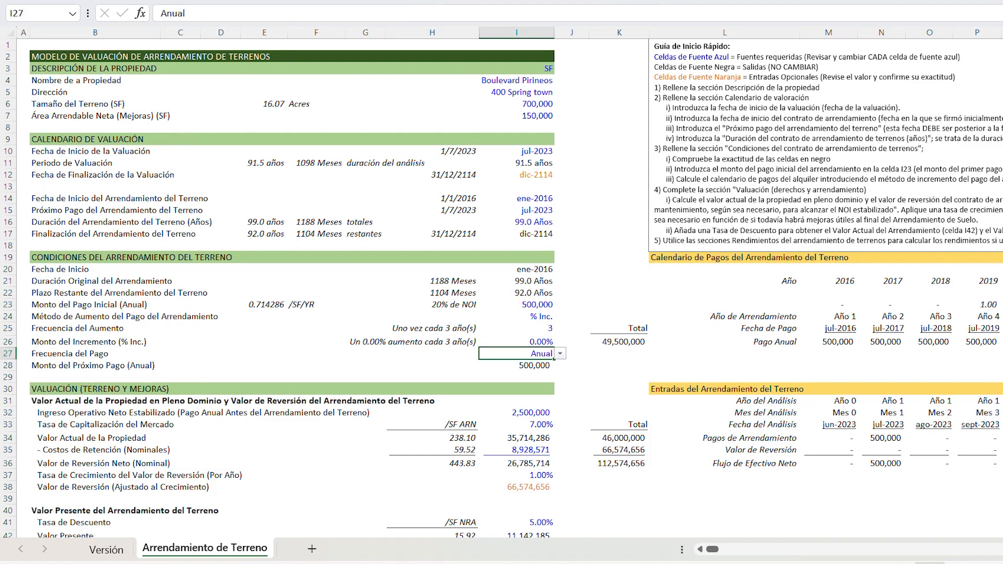
{"action": "key", "text": "alt+Down"}
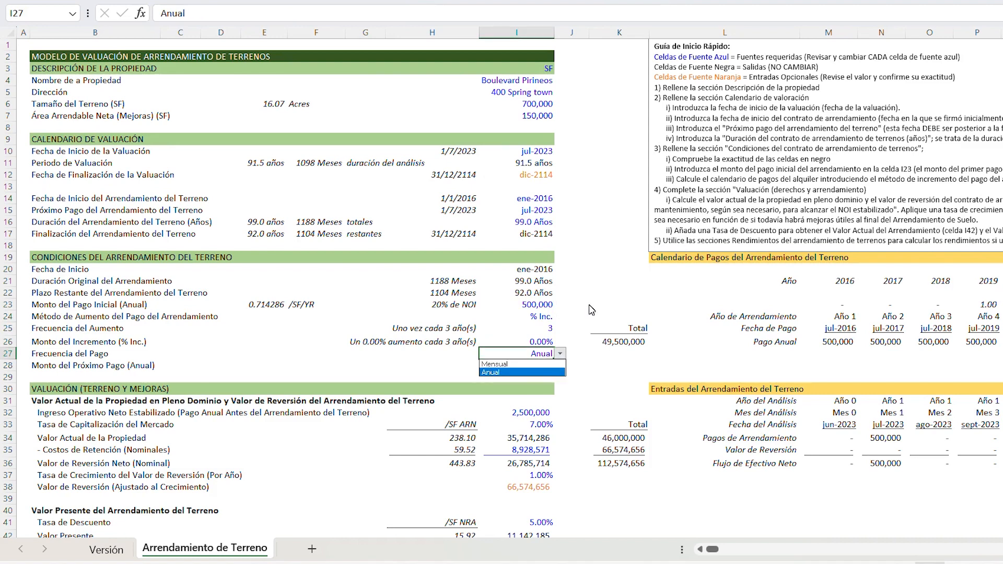
{"action": "key", "text": "Escape"}
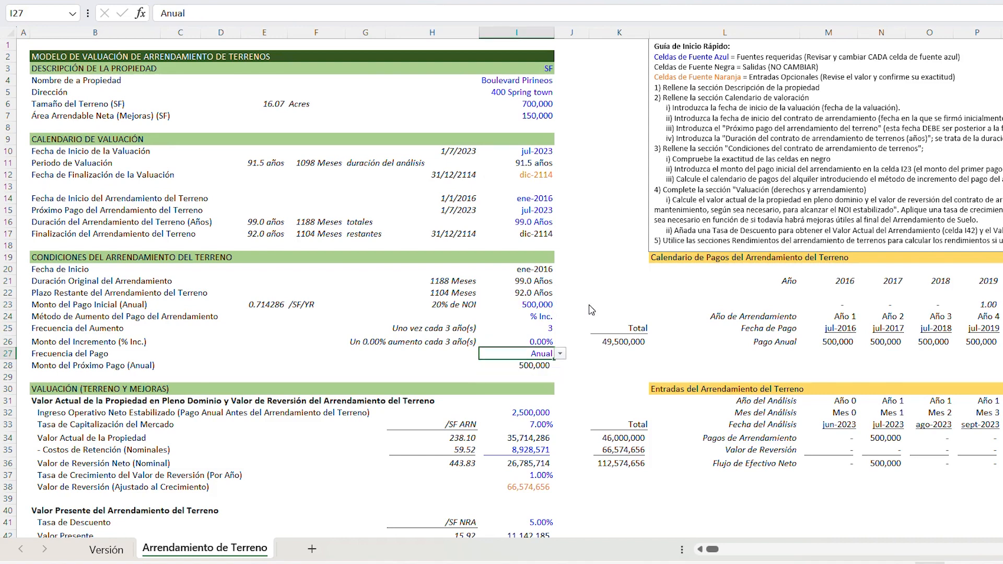
- Review the annual initial payment amount together with the ground lease start date it relates to
{"action": "key", "text": "Up"}
{"action": "key", "text": "Up"}
{"action": "key", "text": "Up"}
{"action": "key", "text": "Up"}
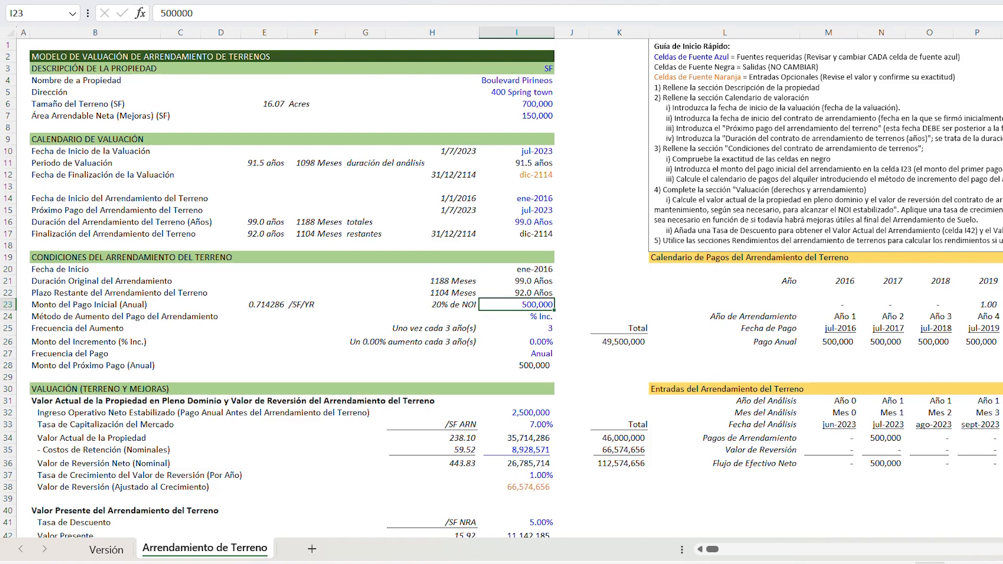
{"action": "left_click", "coordinate": [534, 199]}
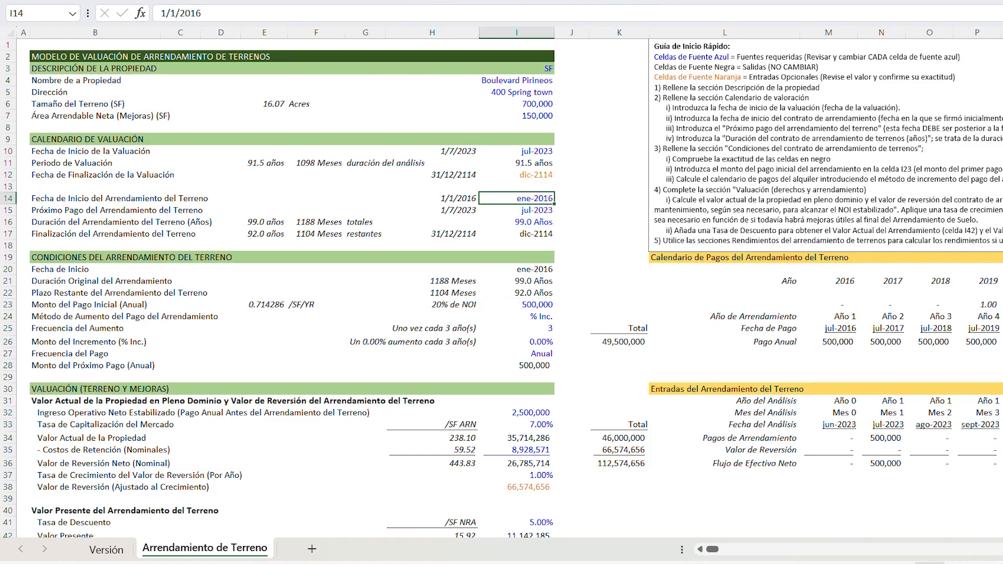
{"action": "left_click", "coordinate": [522, 304]}
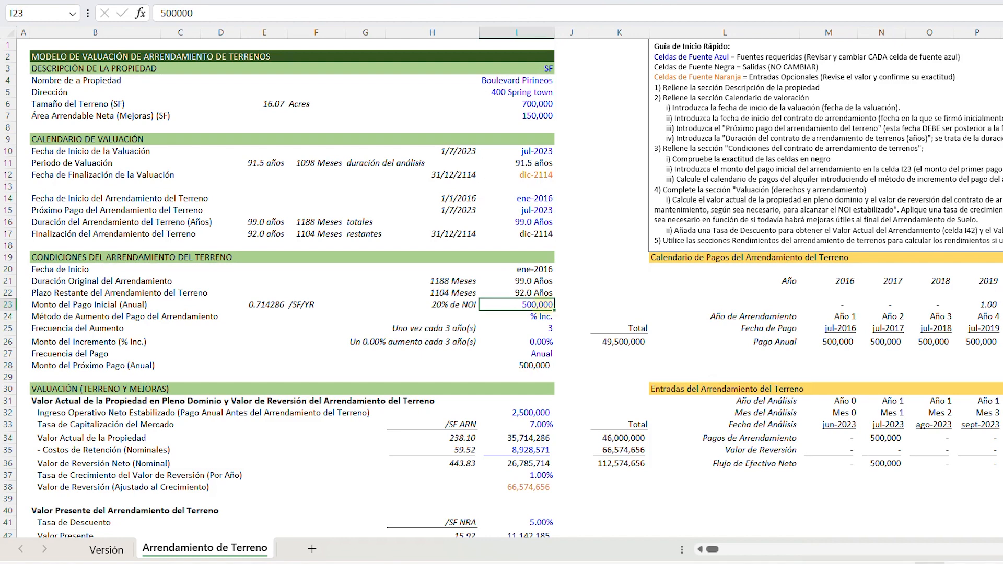
- Review the payment increase methods and switch the ground lease's method to Ninguno
{"action": "left_click", "coordinate": [522, 317]}
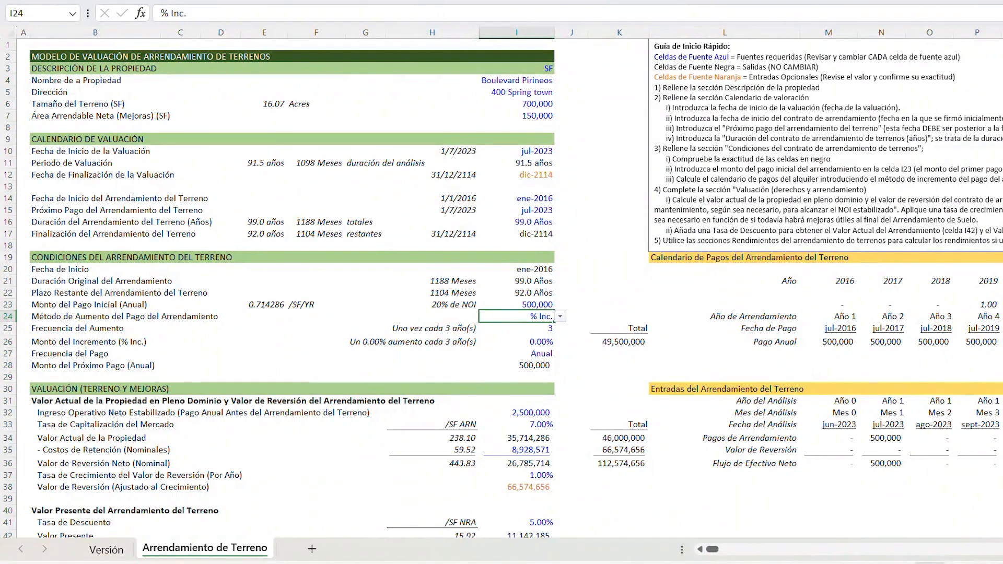
{"action": "key", "text": "alt+Down"}
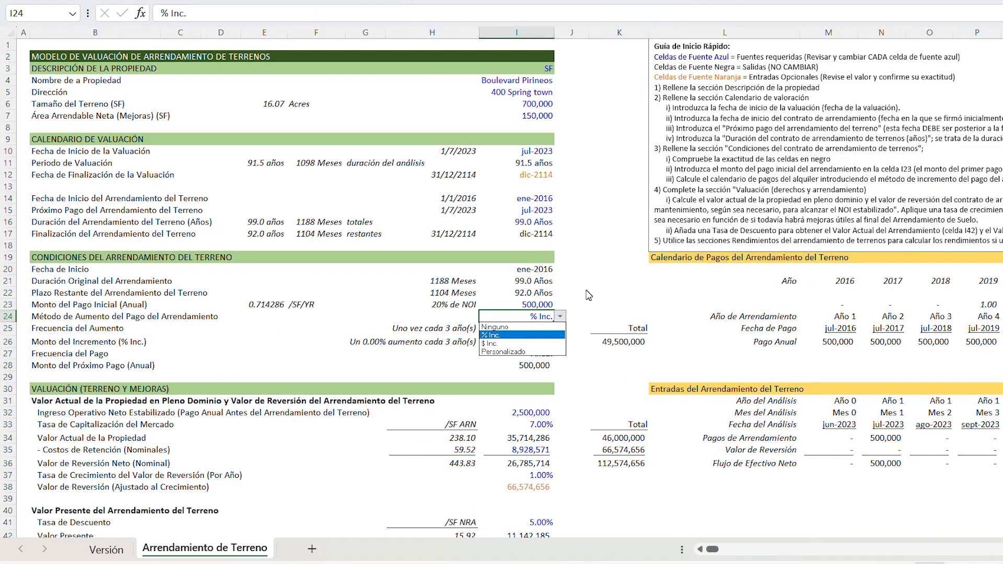
{"action": "key", "text": "Up"}
{"action": "key", "text": "Return"}
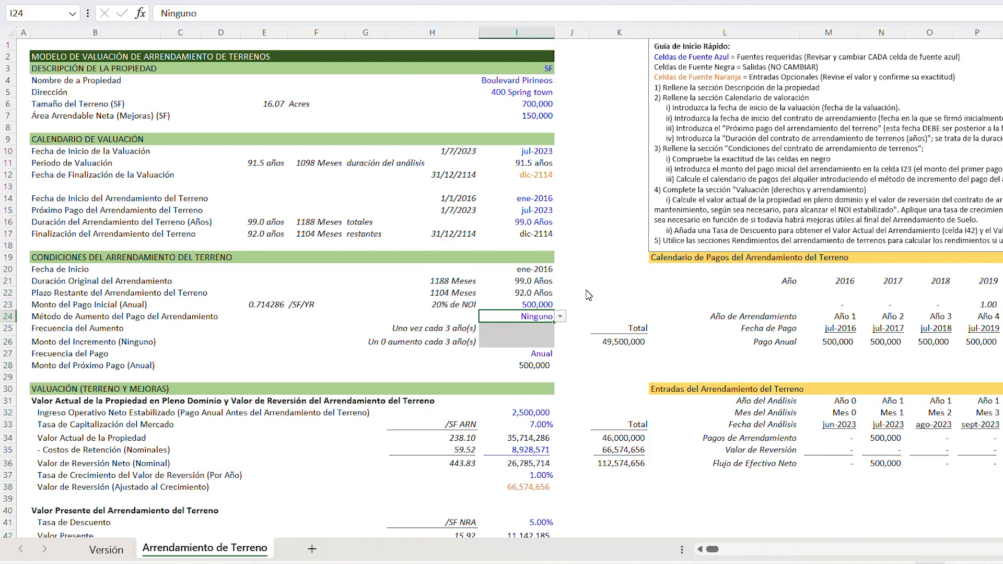
- Set the ground lease's payment increase method back to % Inc
{"action": "key", "text": "alt+Down"}
{"action": "key", "text": "Down"}
{"action": "key", "text": "Return"}
{"action": "key", "text": "Return"}
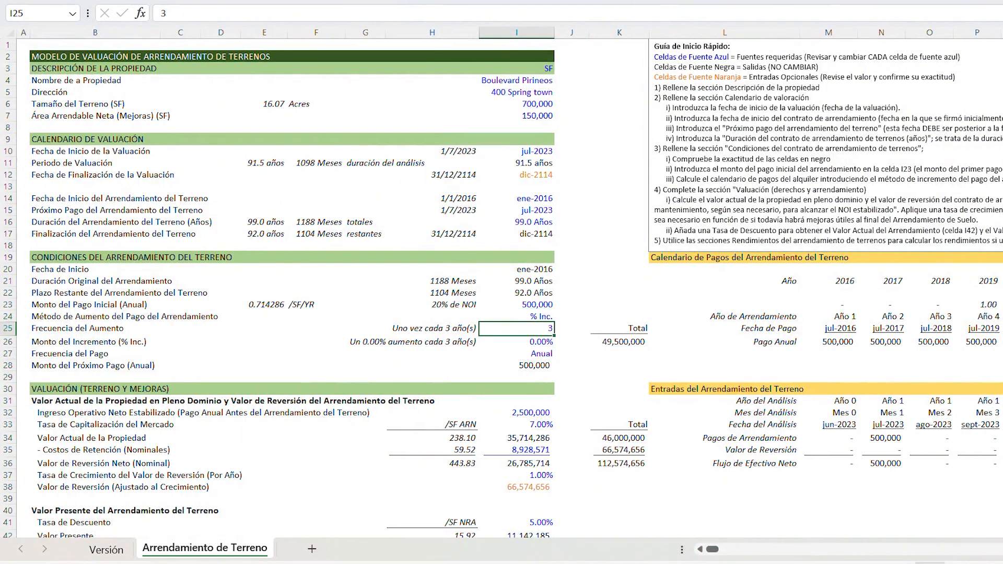
- Set the ground lease's increment amount (% Inc.) to 5.00%
{"action": "key", "text": "Return"}
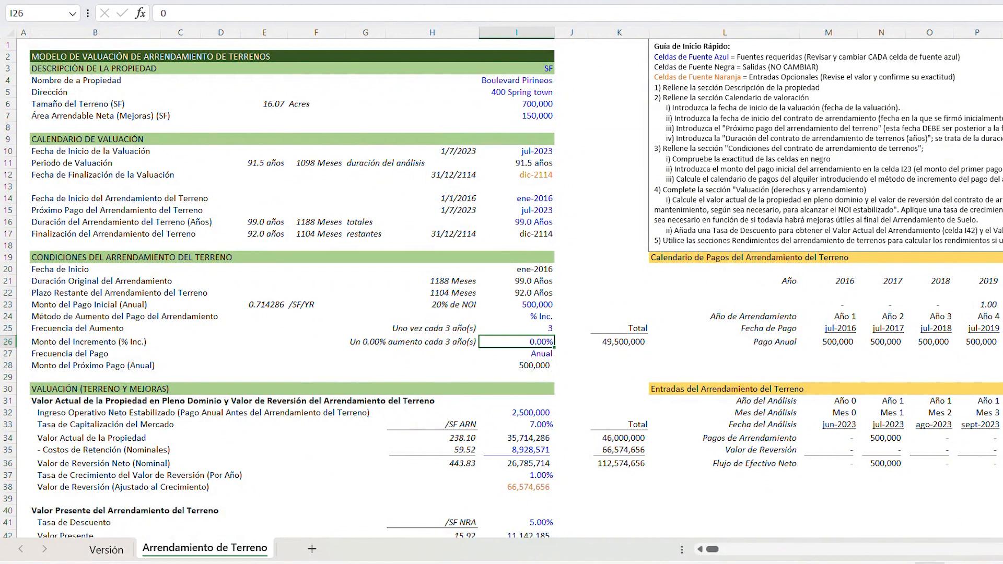
{"action": "type", "text": "0.05"}
{"action": "key", "text": "ctrl+Return"}
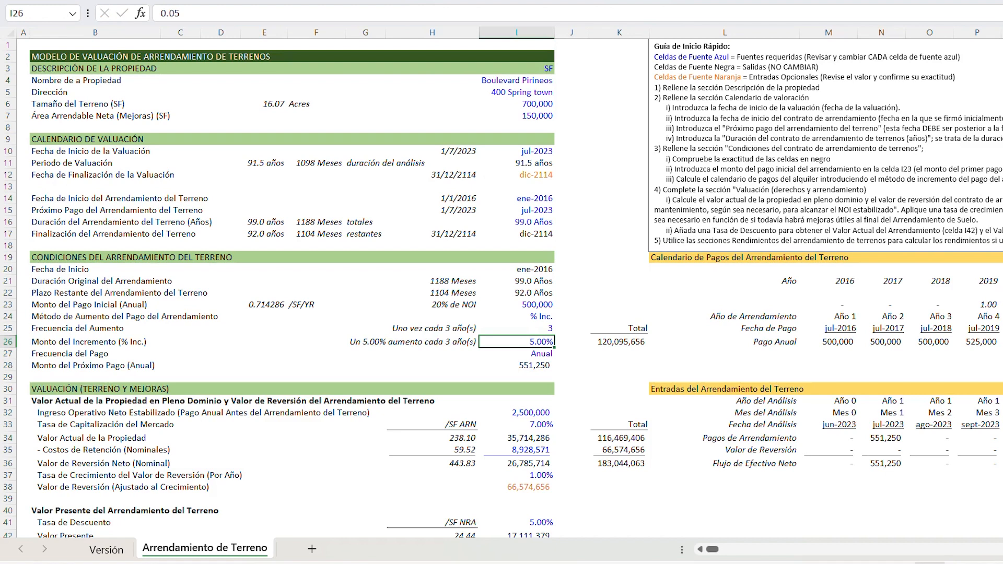
- Check the increment's description and follow the annual payments from 2016 to 2019 in the Calendario de Pagos del Arrendamiento del Terreno
{"action": "left_click", "coordinate": [369, 342]}
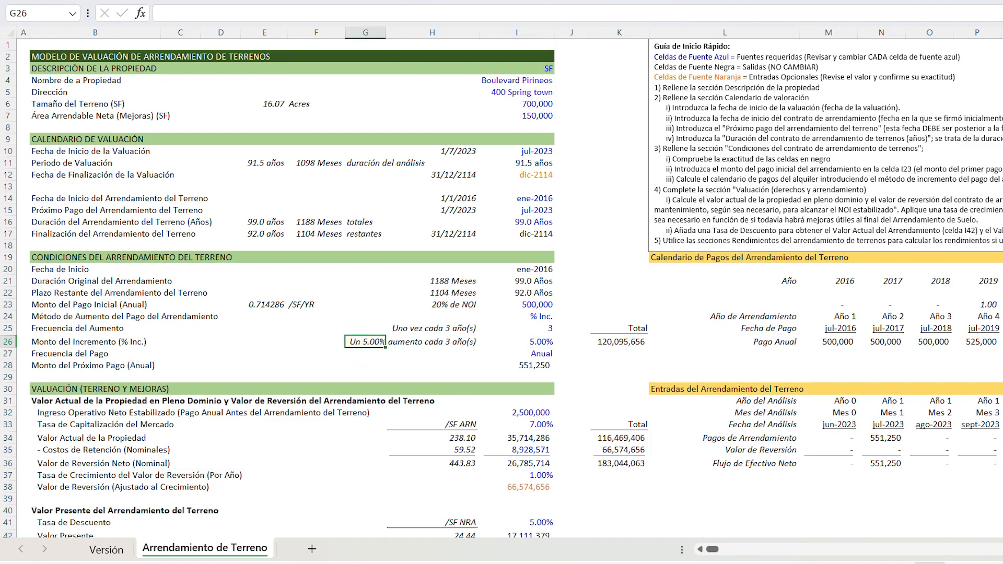
{"action": "key", "text": "Right"}
{"action": "key", "text": "Right"}
{"action": "key", "text": "Right"}
{"action": "key", "text": "Right"}
{"action": "key", "text": "Right"}
{"action": "key", "text": "Right"}
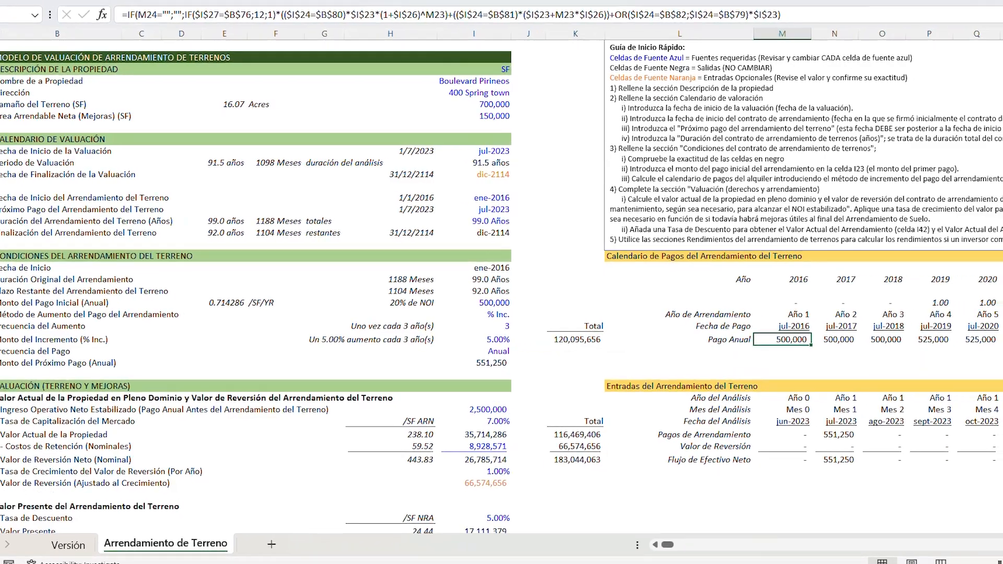
{"action": "left_click", "coordinate": [580, 255]}
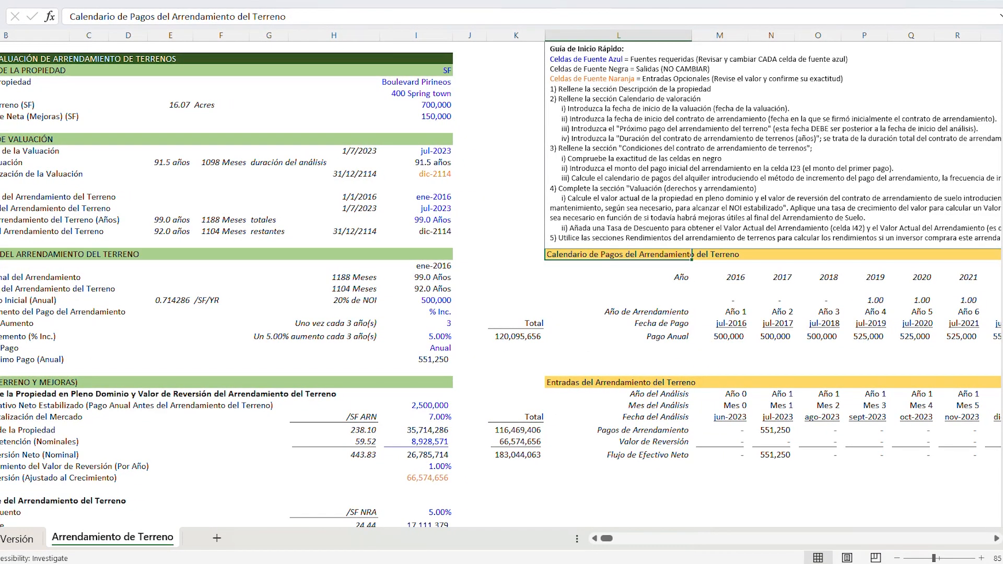
{"action": "left_click", "coordinate": [725, 336]}
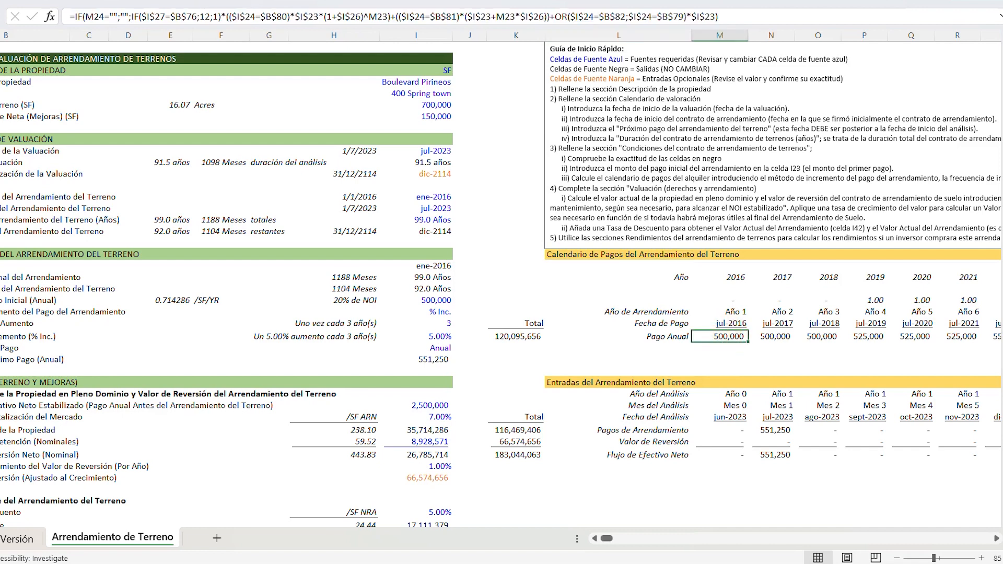
{"action": "key", "text": "Right"}
{"action": "key", "text": "Right"}
{"action": "key", "text": "Right"}
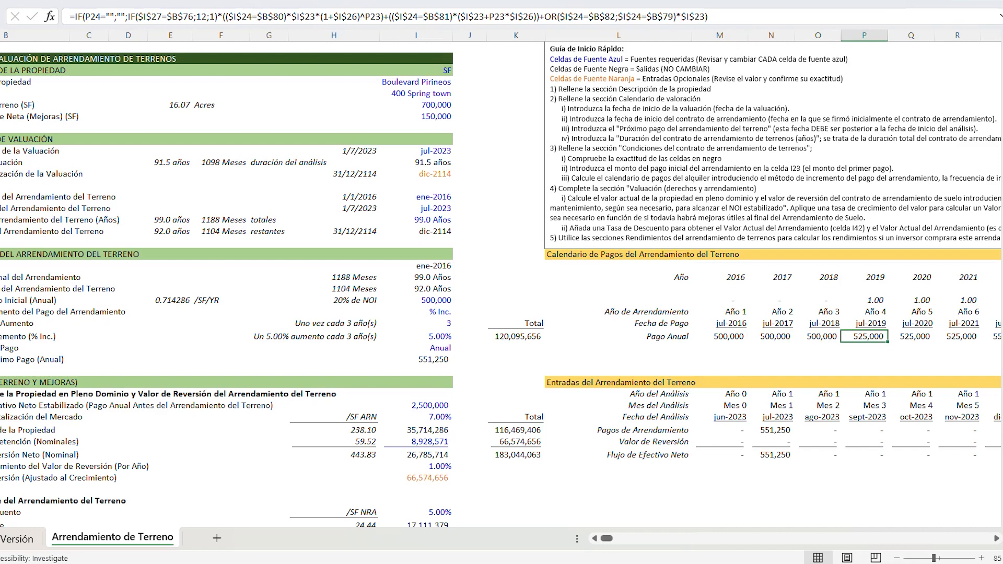
- Follow the annual payments from 2019 to 2022 in the Calendario de Pagos del Arrendamiento del Terreno
{"action": "key", "text": "Right"}
{"action": "key", "text": "Right"}
{"action": "key", "text": "Right"}
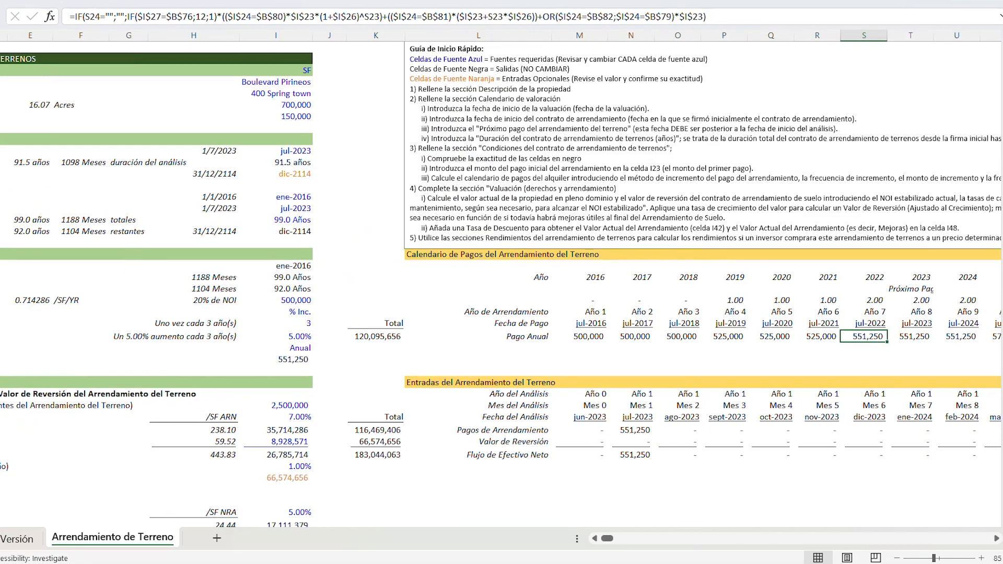
- Examine the increase counter row above the Año de Arrendamiento labels, from 2016 to the end of the payment schedule
{"action": "left_click", "coordinate": [584, 299]}
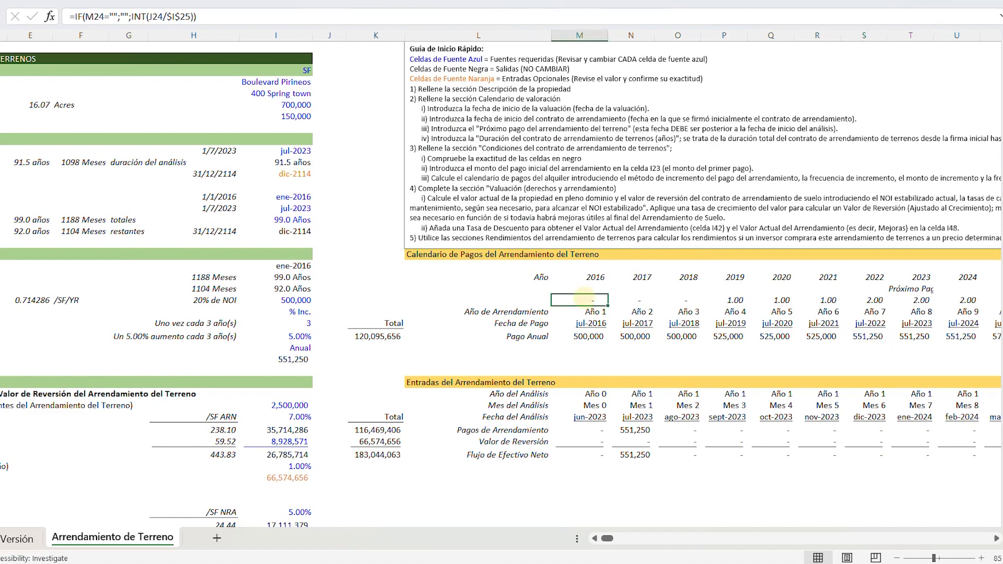
{"action": "key", "text": "ctrl+shift+Right"}
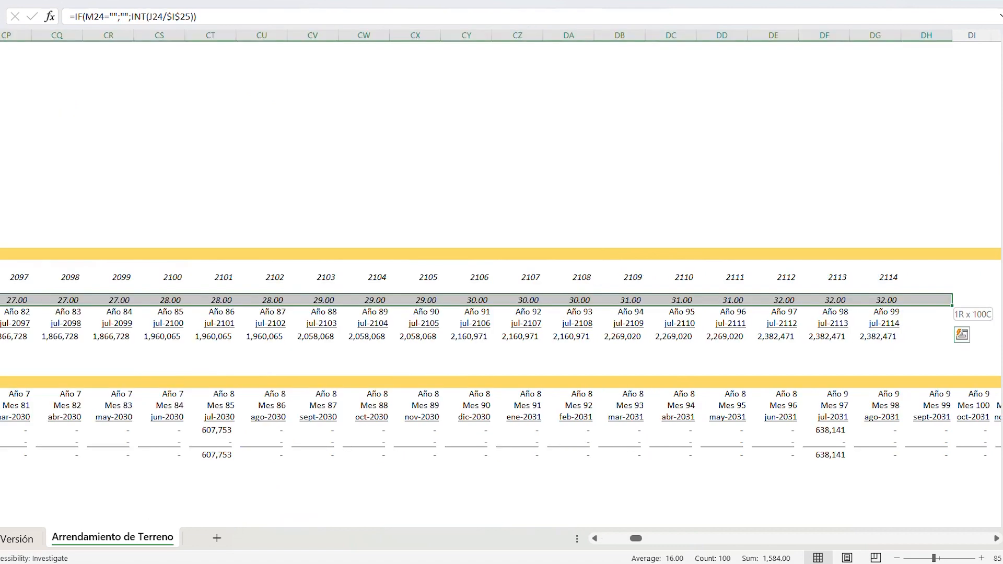
{"action": "key", "text": "Left"}
{"action": "key", "text": "Left"}
{"action": "key", "text": "Right"}
{"action": "key", "text": "Right"}
{"action": "key", "text": "Right"}
{"action": "key", "text": "Right"}
{"action": "key", "text": "Right"}
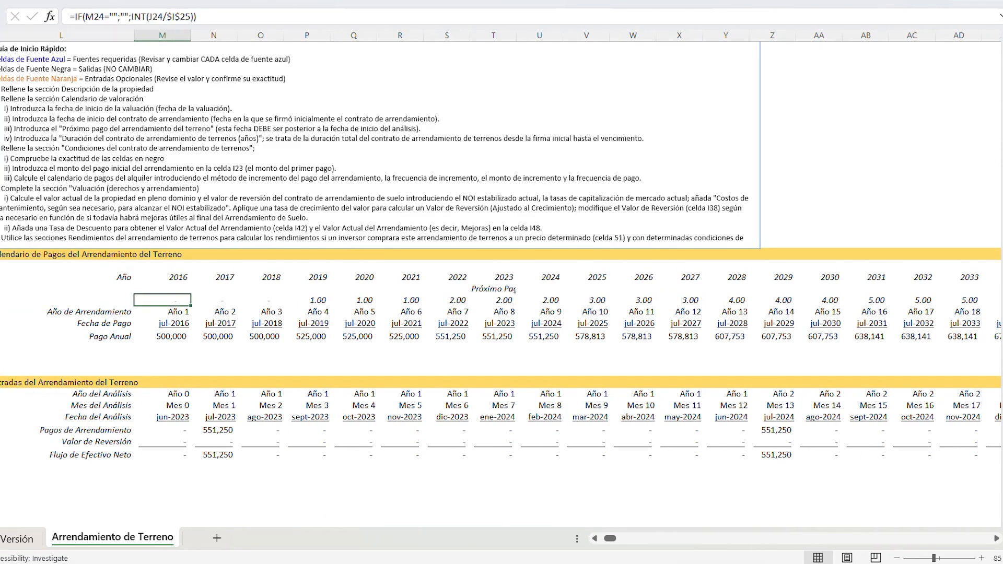
- Follow the increase counter to 2023 and inspect the Próximo Pago marker above it
{"action": "key", "text": "Right"}
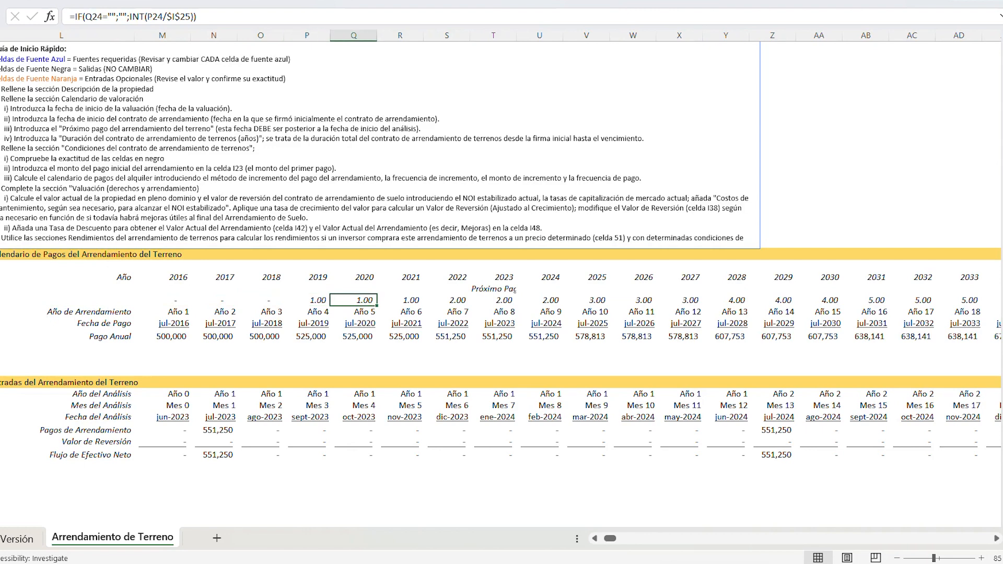
{"action": "key", "text": "Right"}
{"action": "key", "text": "Right"}
{"action": "key", "text": "Right"}
{"action": "key", "text": "Up"}
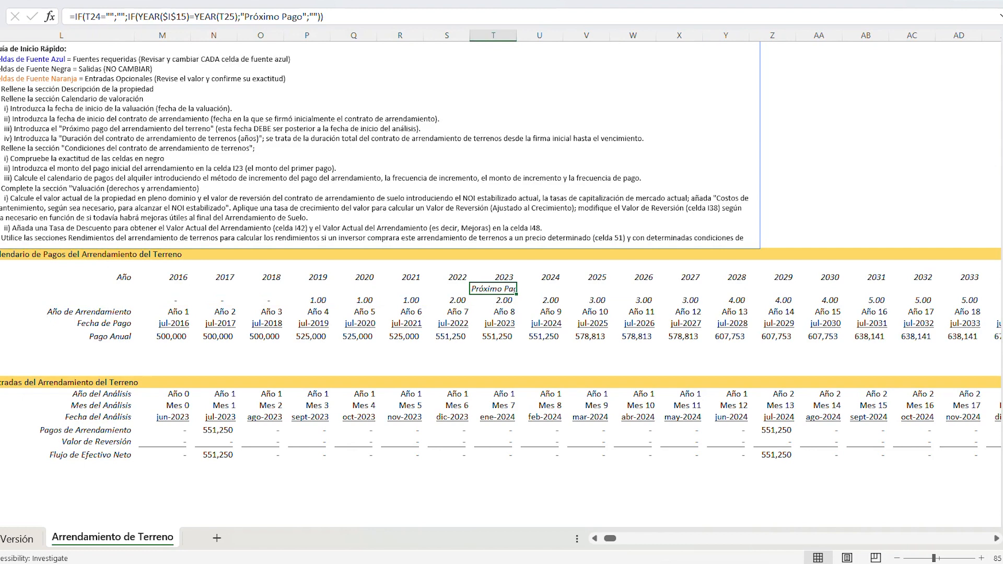
- Select the annual payments from 2016 to 2022, the years before the next payment
{"action": "key", "text": "Down"}
{"action": "key", "text": "Down"}
{"action": "key", "text": "Left"}
{"action": "key", "text": "shift+Left"}
{"action": "key", "text": "shift+Left"}
{"action": "key", "text": "shift+Left"}
{"action": "key", "text": "shift+Left"}
{"action": "key", "text": "shift+Left"}
{"action": "key", "text": "shift+Left"}
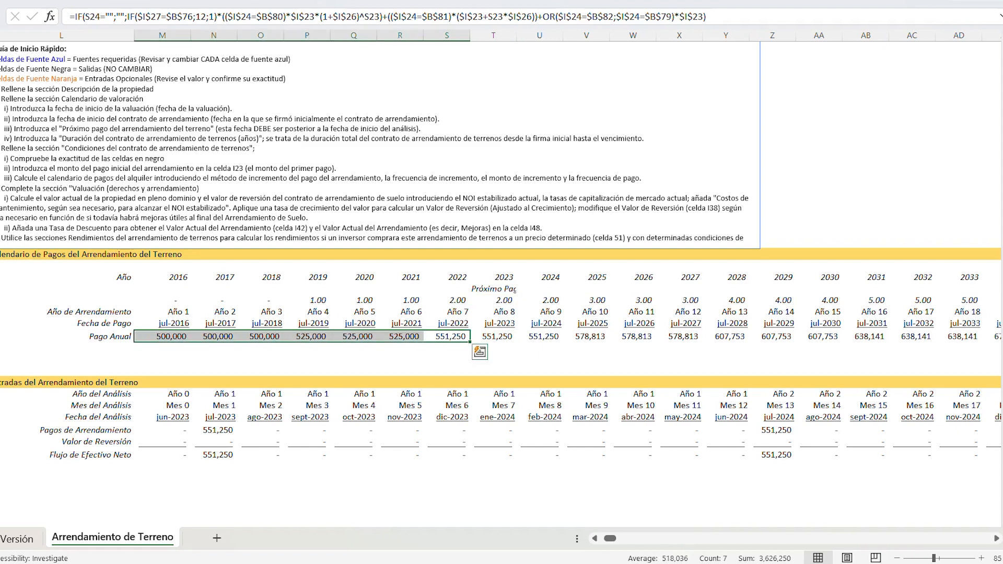
- Return to the lease conditions and inspect the formula of the 2019 annual payment
{"action": "key", "text": "Down"}
{"action": "key", "text": "Left"}
{"action": "key", "text": "Left"}
{"action": "key", "text": "Left"}
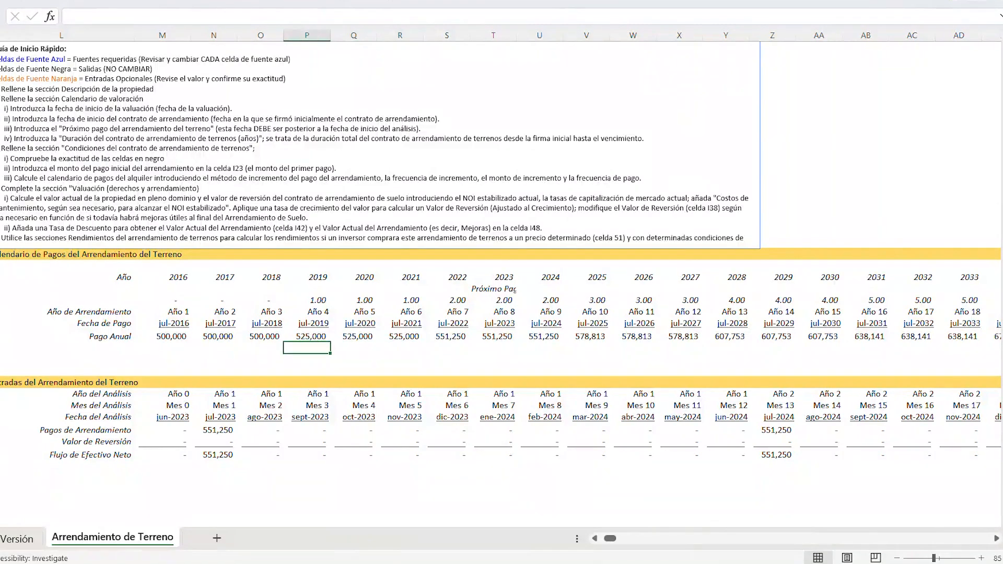
{"action": "key", "text": "ctrl+Left"}
{"action": "key", "text": "ctrl+Left"}
{"action": "key", "text": "ctrl+Left"}
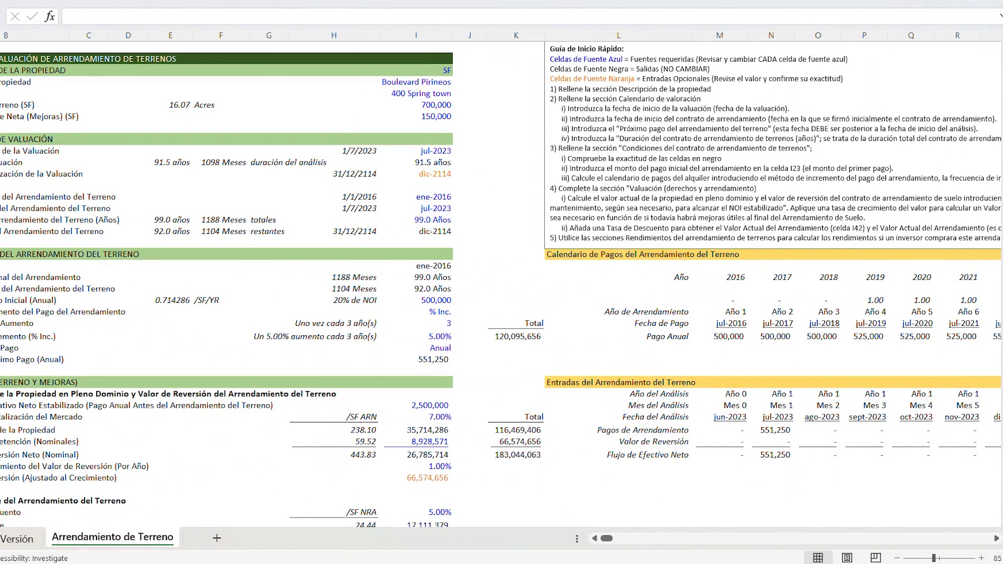
{"action": "left_click", "coordinate": [878, 338]}
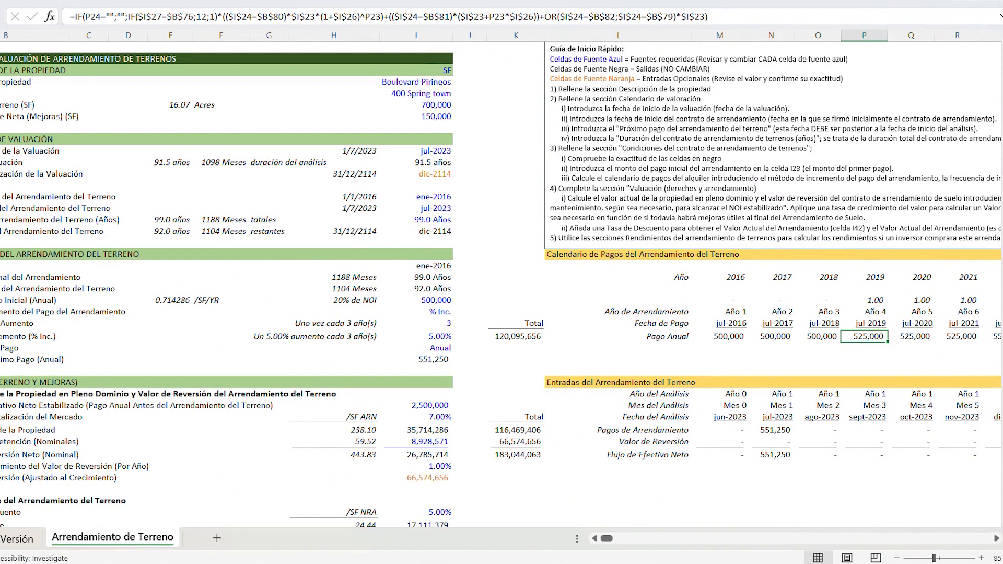
- Switch the ground lease's payment increase method to $ Inc. and set the increment amount to 10,000
{"action": "left_click", "coordinate": [449, 313]}
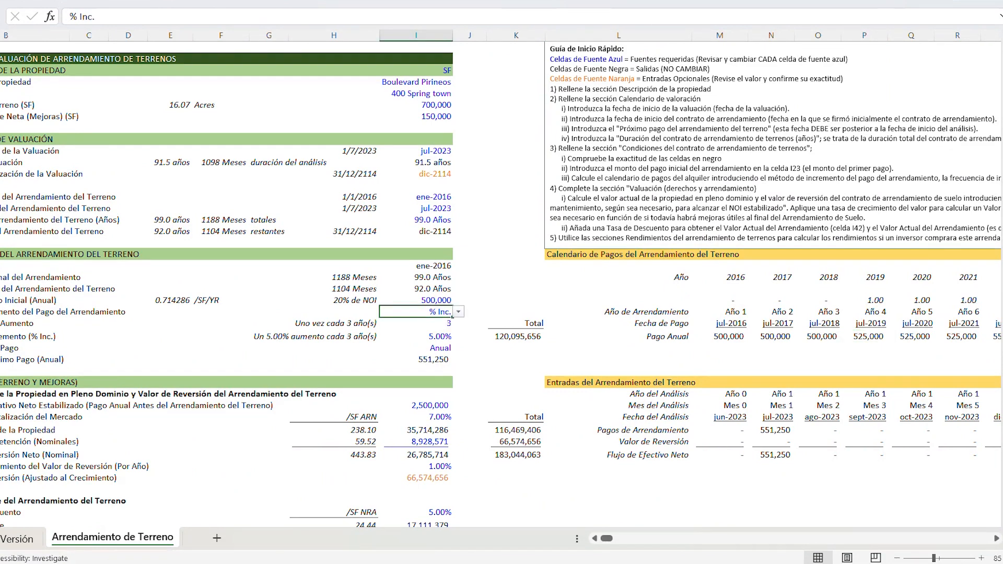
{"action": "left_click", "coordinate": [458, 312]}
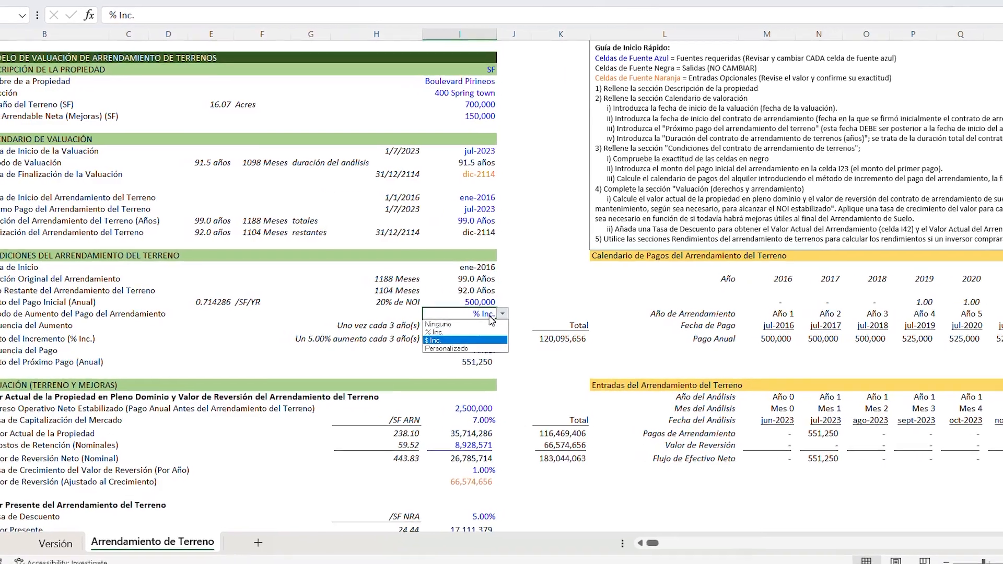
{"action": "left_click", "coordinate": [449, 321]}
{"action": "left_click", "coordinate": [509, 341]}
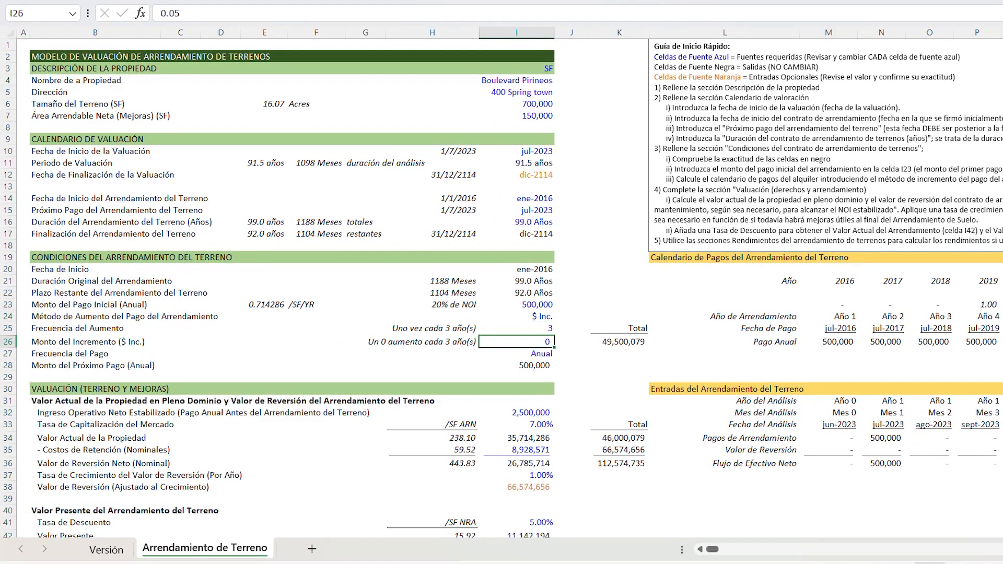
{"action": "type", "text": "10000"}
{"action": "key", "text": "ctrl+Return"}
- Follow the annual payments under the $ Inc. method across the payment schedule from 2016 to 2024
{"action": "key", "text": "Right"}
{"action": "key", "text": "Right"}
{"action": "key", "text": "Right"}
{"action": "key", "text": "Right"}
{"action": "key", "text": "Right"}
{"action": "key", "text": "Right"}
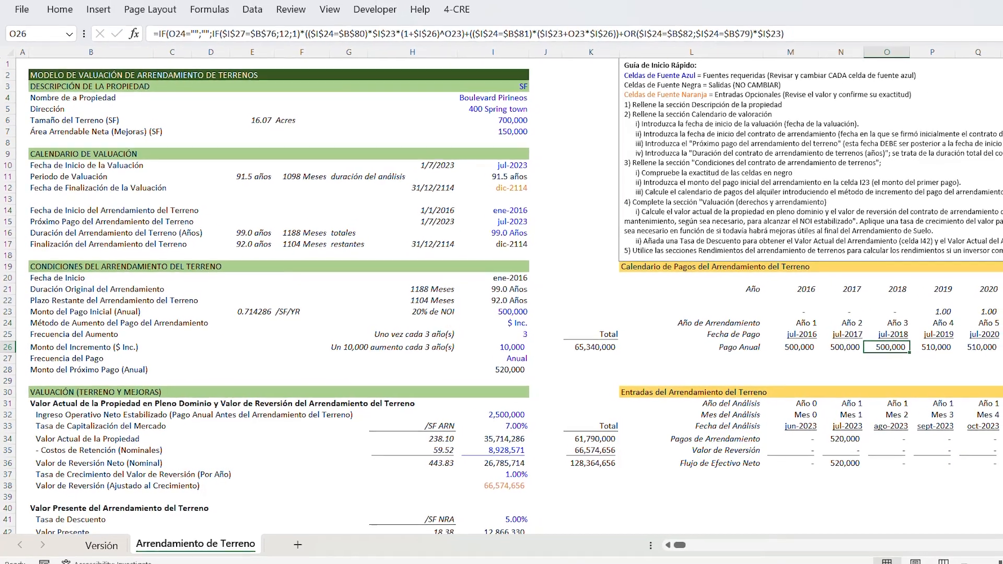
{"action": "key", "text": "Right"}
{"action": "key", "text": "Right"}
{"action": "key", "text": "Right"}
{"action": "key", "text": "Right"}
{"action": "key", "text": "Right"}
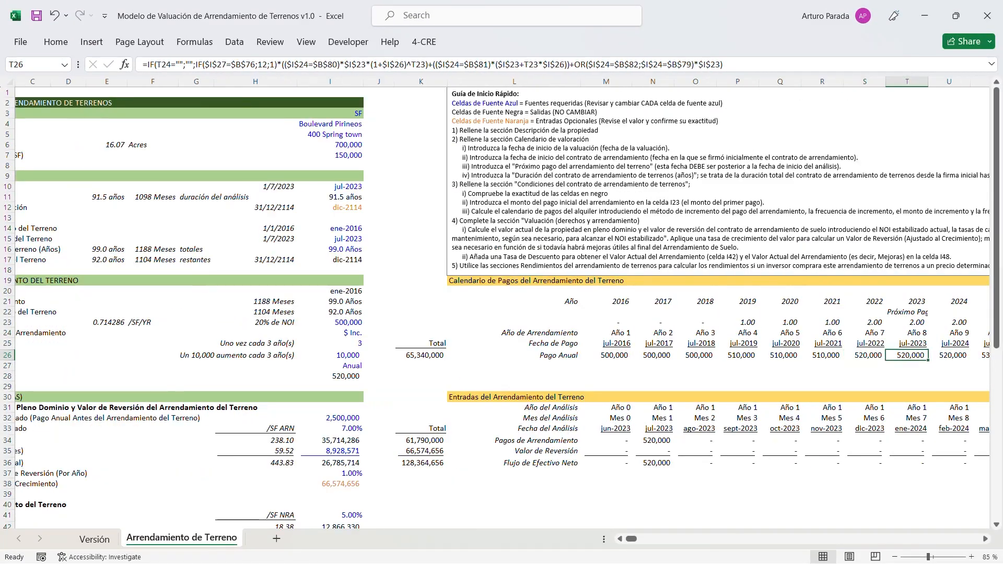
{"action": "key", "text": "Right"}
{"action": "key", "text": "Right"}
{"action": "key", "text": "Right"}
{"action": "key", "text": "Right"}
{"action": "key", "text": "Right"}
{"action": "key", "text": "Right"}
{"action": "key", "text": "Right"}
{"action": "key", "text": "Right"}
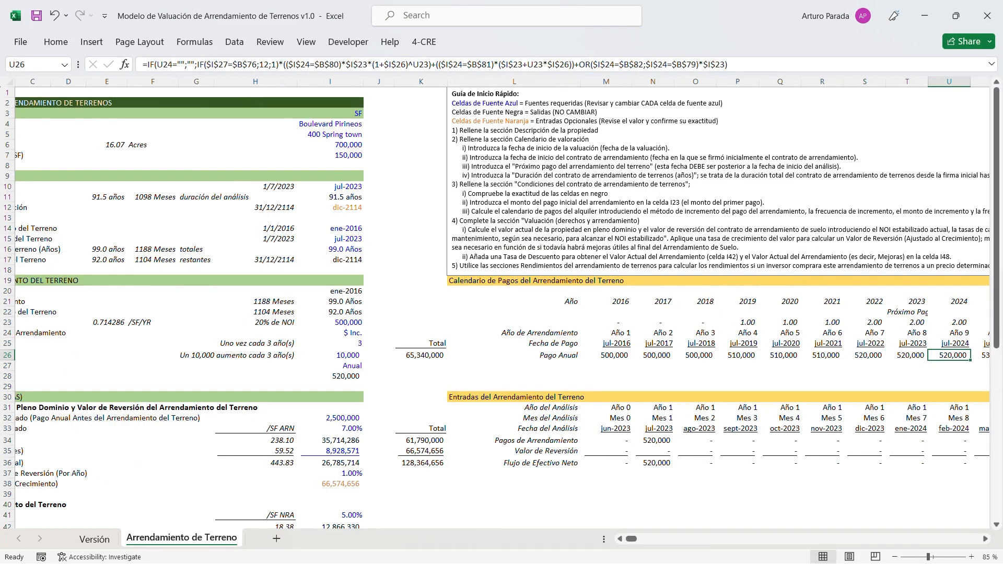
- Switch the ground lease's payment increase method to Personalizado
{"action": "key", "text": "ctrl+Left"}
{"action": "key", "text": "ctrl+Left"}
{"action": "key", "text": "ctrl+Left"}
{"action": "key", "text": "ctrl+Left"}
{"action": "key", "text": "ctrl+Left"}
{"action": "key", "text": "ctrl+Left"}
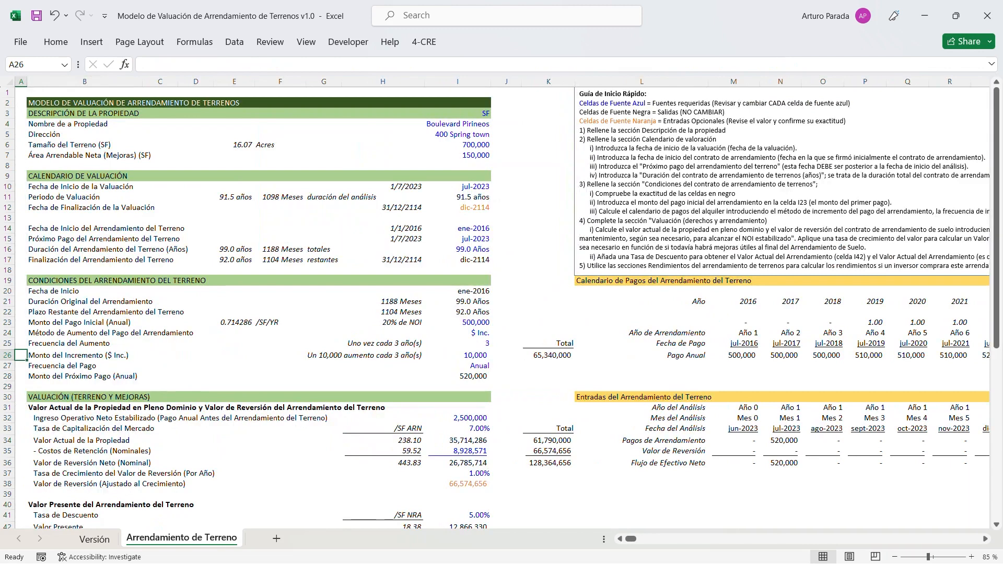
{"action": "left_click", "coordinate": [469, 332]}
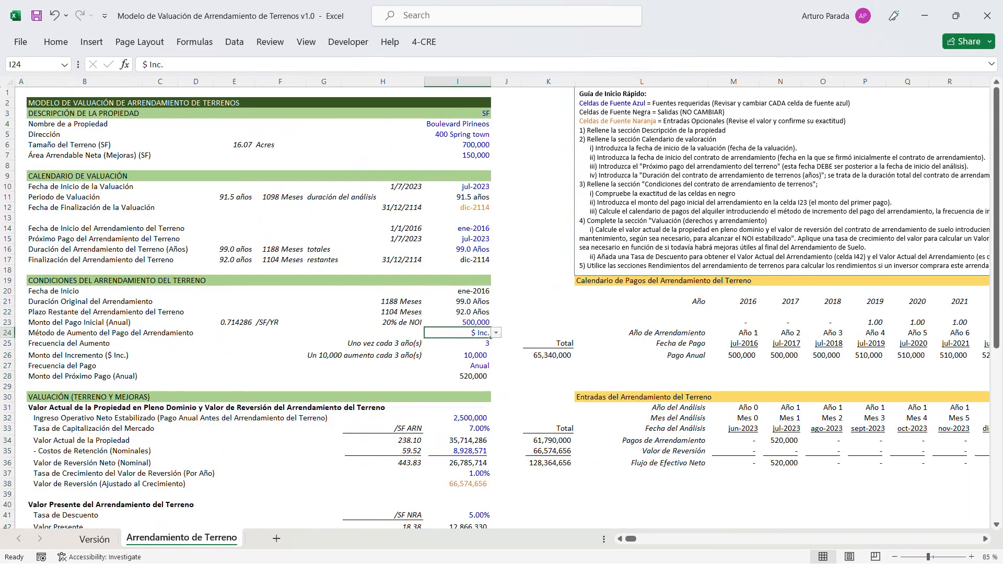
{"action": "key", "text": "alt+Down"}
{"action": "key", "text": "Down"}
{"action": "key", "text": "Down"}
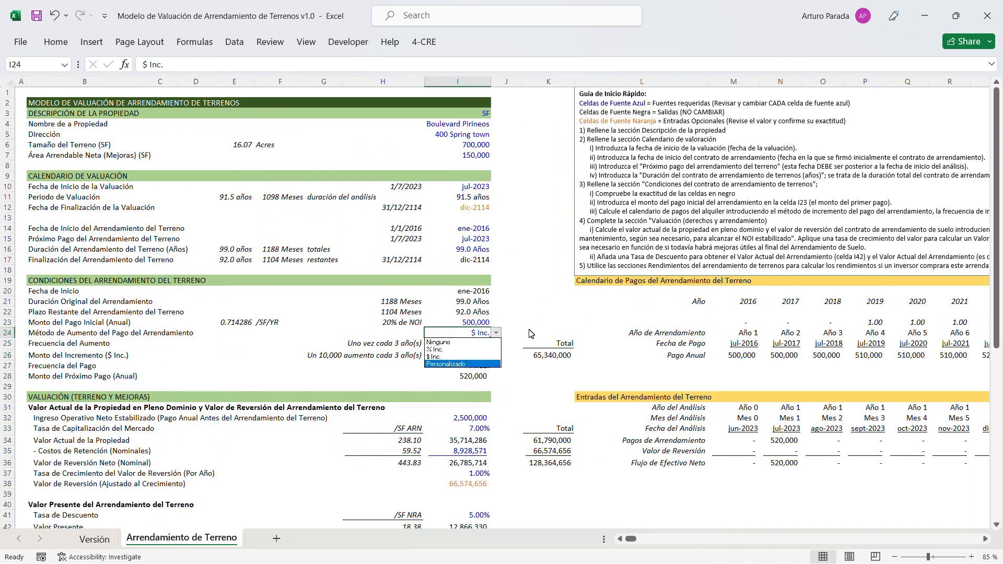
{"action": "key", "text": "Return"}
- Review the manually editable Pago Anual cells in the payment schedule from 2016 to 2033
{"action": "key", "text": "Down"}
{"action": "key", "text": "Down"}
{"action": "key", "text": "Right"}
{"action": "key", "text": "Right"}
{"action": "key", "text": "Right"}
{"action": "key", "text": "Right"}
{"action": "key", "text": "Right"}
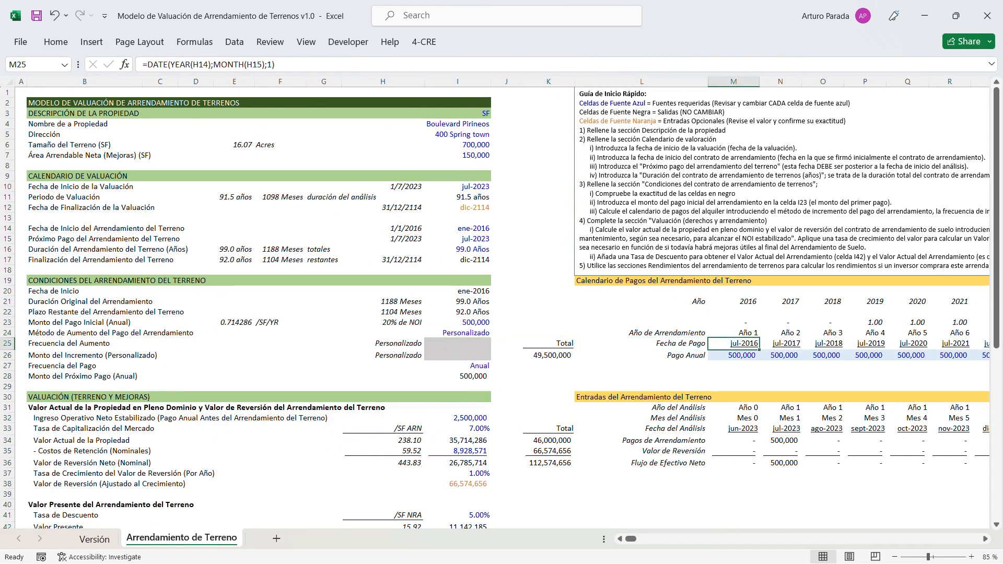
{"action": "key", "text": "Right"}
{"action": "key", "text": "Right"}
{"action": "key", "text": "Right"}
{"action": "key", "text": "Right"}
{"action": "key", "text": "Right"}
{"action": "key", "text": "Right"}
{"action": "key", "text": "Right"}
{"action": "key", "text": "Right"}
{"action": "key", "text": "Right"}
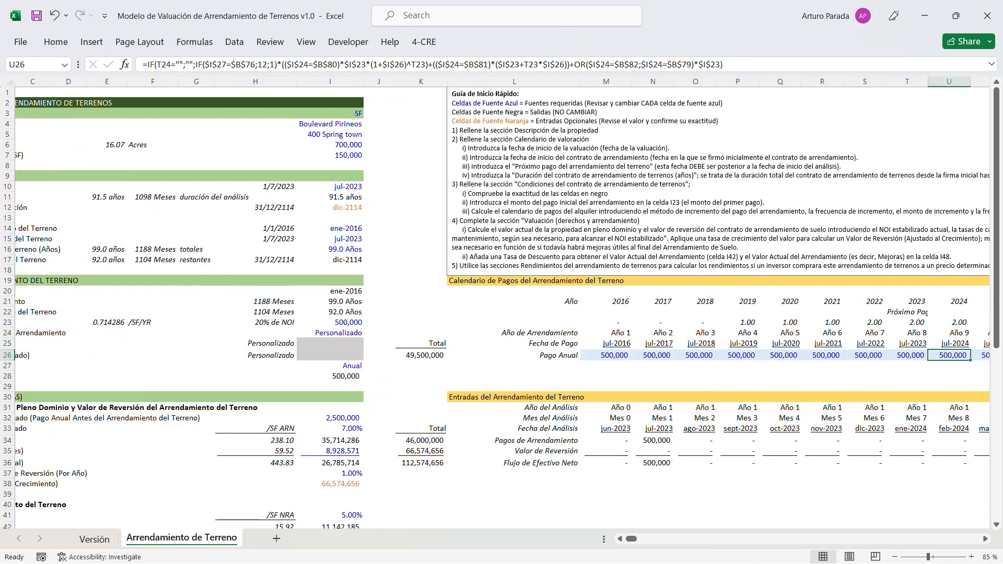
{"action": "key", "text": "Right"}
{"action": "key", "text": "Right"}
{"action": "key", "text": "Right"}
{"action": "key", "text": "Right"}
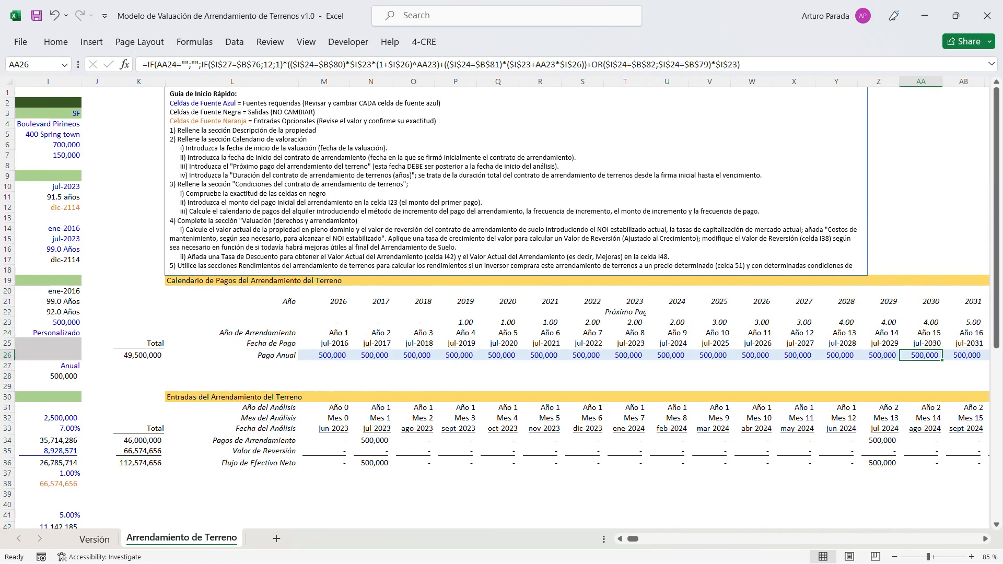
{"action": "key", "text": "Right"}
{"action": "key", "text": "Right"}
{"action": "key", "text": "Right"}
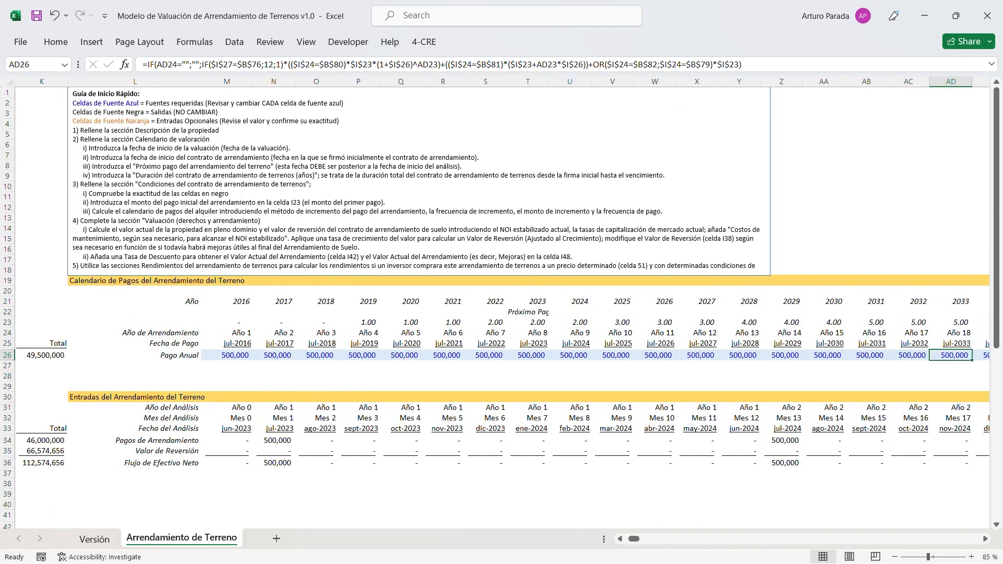
- Return to the lease conditions and undo the switch to the Personalizado method
{"action": "key", "text": "ctrl+Left"}
{"action": "key", "text": "ctrl+Left"}
{"action": "key", "text": "ctrl+Left"}
{"action": "key", "text": "ctrl+Left"}
{"action": "key", "text": "ctrl+Left"}
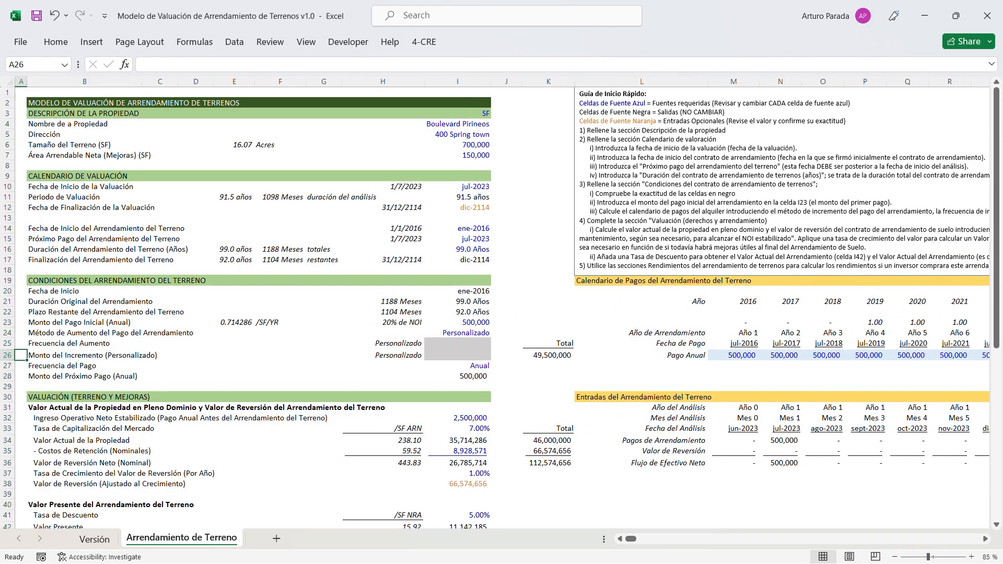
{"action": "key", "text": "Right"}
{"action": "key", "text": "ctrl+z"}
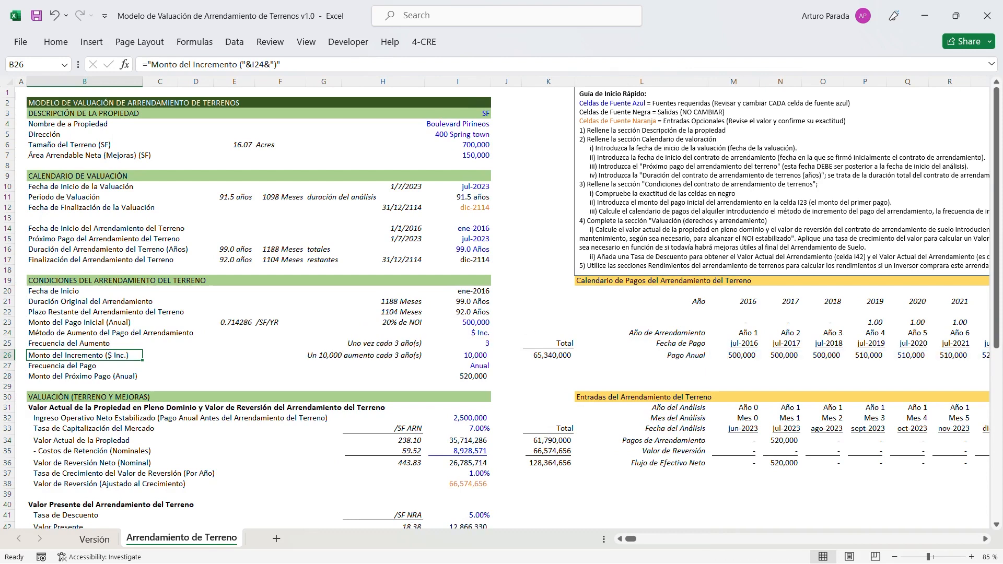
- Look over the Valuación (Terreno y Mejoras) section and its headings for property value, lease present value and improvements valuation
{"action": "key", "text": "Down"}
{"action": "key", "text": "Down"}
{"action": "key", "text": "Down"}
{"action": "key", "text": "Down"}
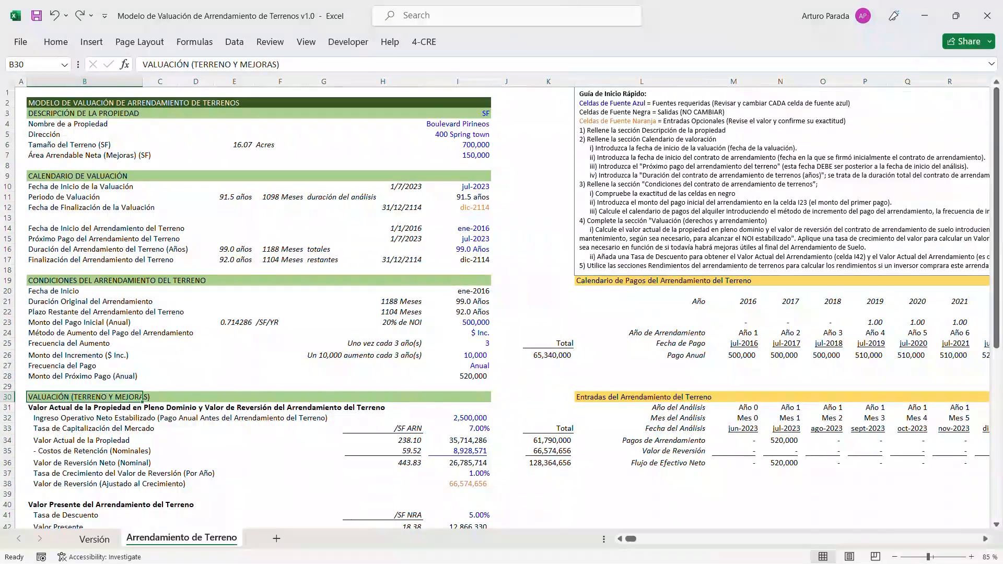
{"action": "scroll", "coordinate": [500, 306], "scroll_direction": "down", "scroll_amount": 5}
{"action": "key", "text": "Down"}
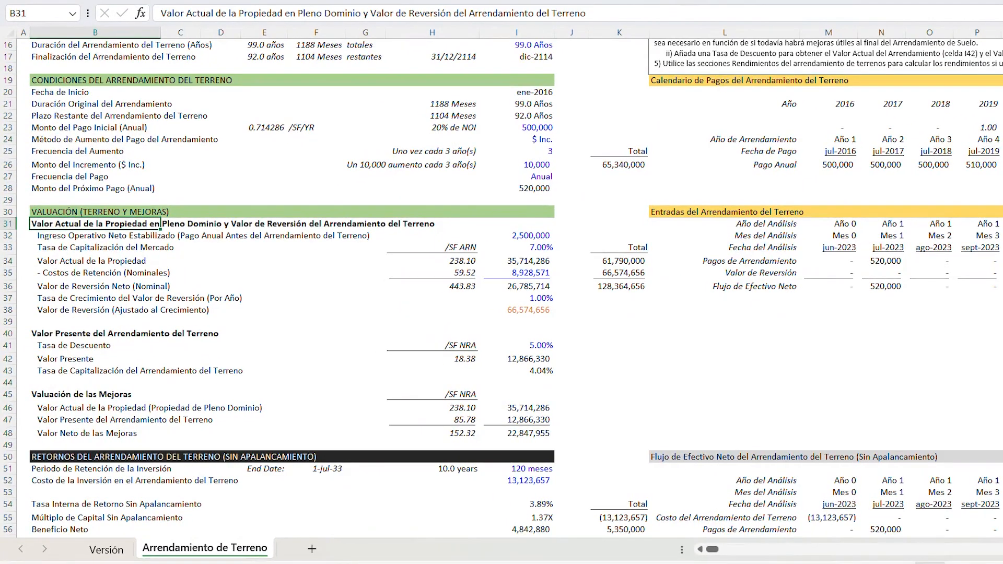
{"action": "left_click", "coordinate": [57, 335]}
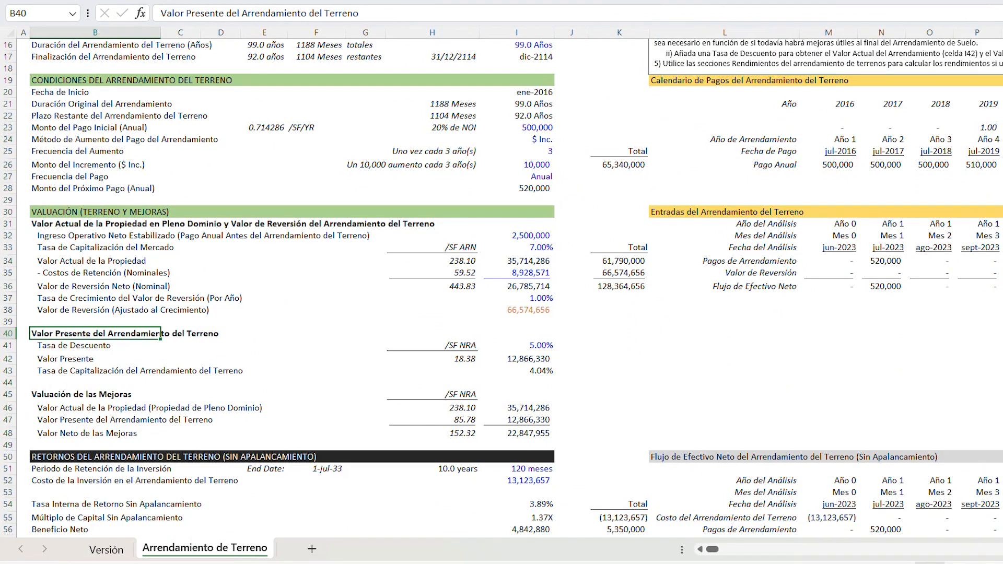
{"action": "left_click", "coordinate": [65, 395]}
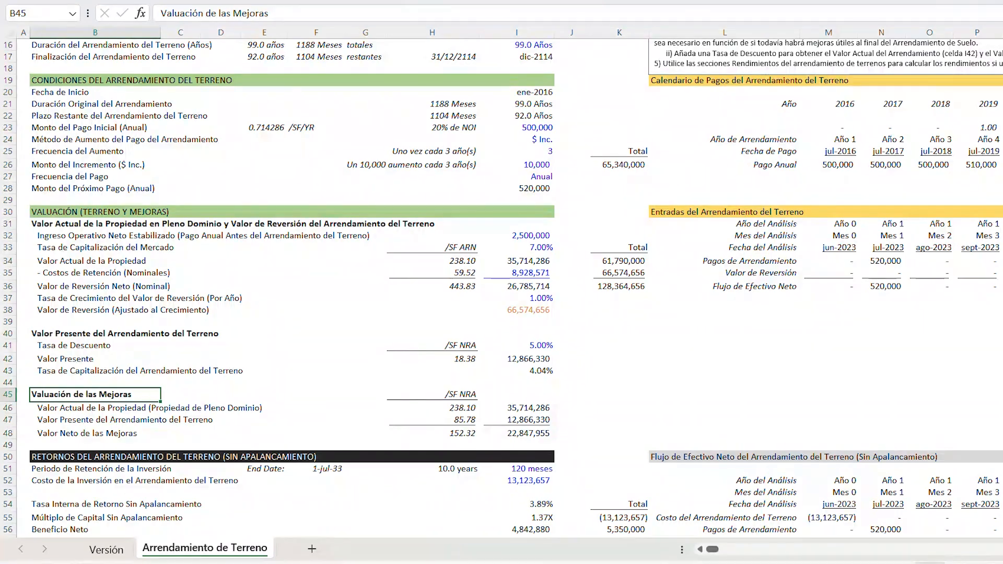
- Review the stabilized operating income, market cap rate and current property value lines, and inspect the Costos de Retención formula
{"action": "left_click", "coordinate": [74, 223]}
{"action": "left_click", "coordinate": [78, 261]}
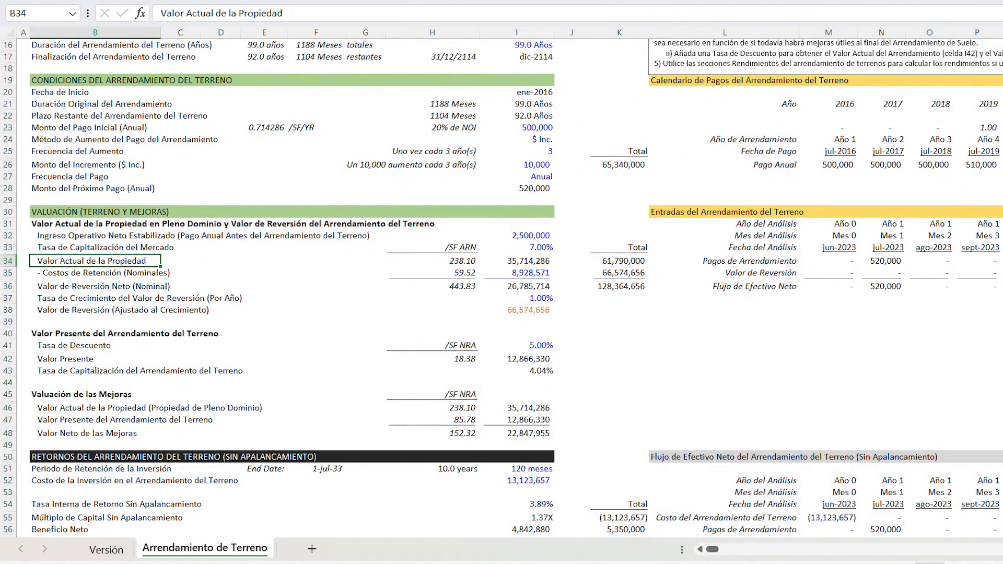
{"action": "left_click", "coordinate": [67, 235]}
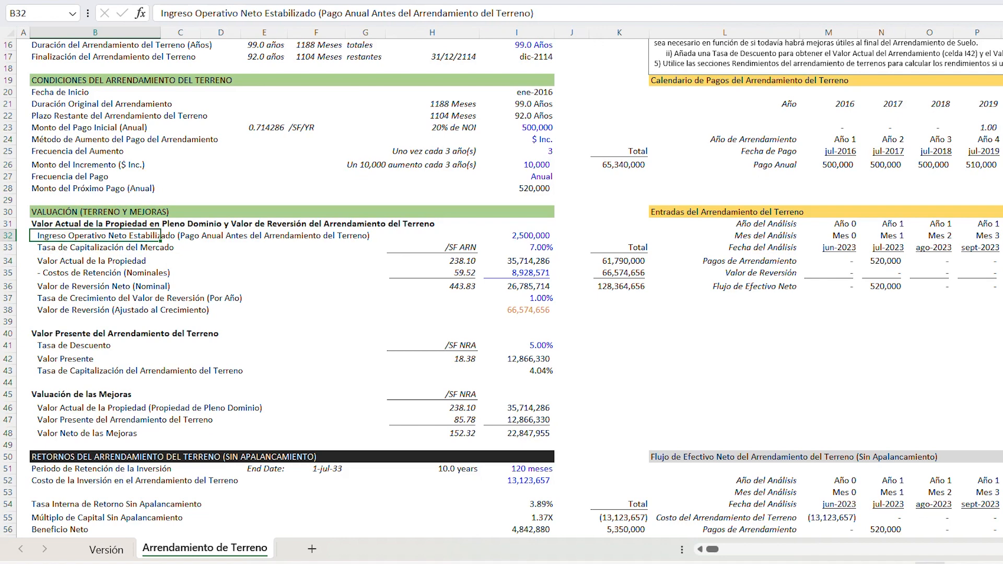
{"action": "left_click", "coordinate": [82, 250]}
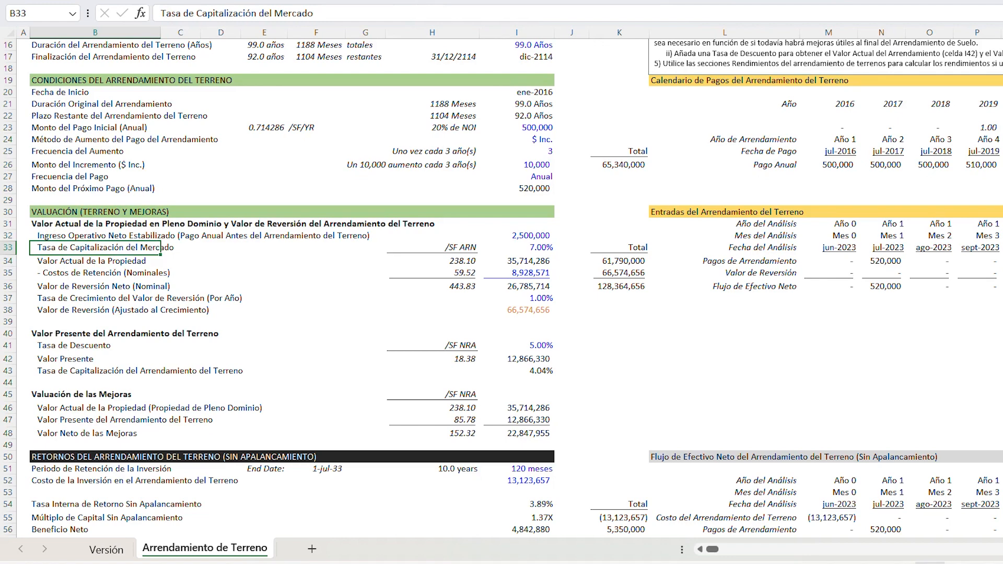
{"action": "left_click", "coordinate": [161, 236]}
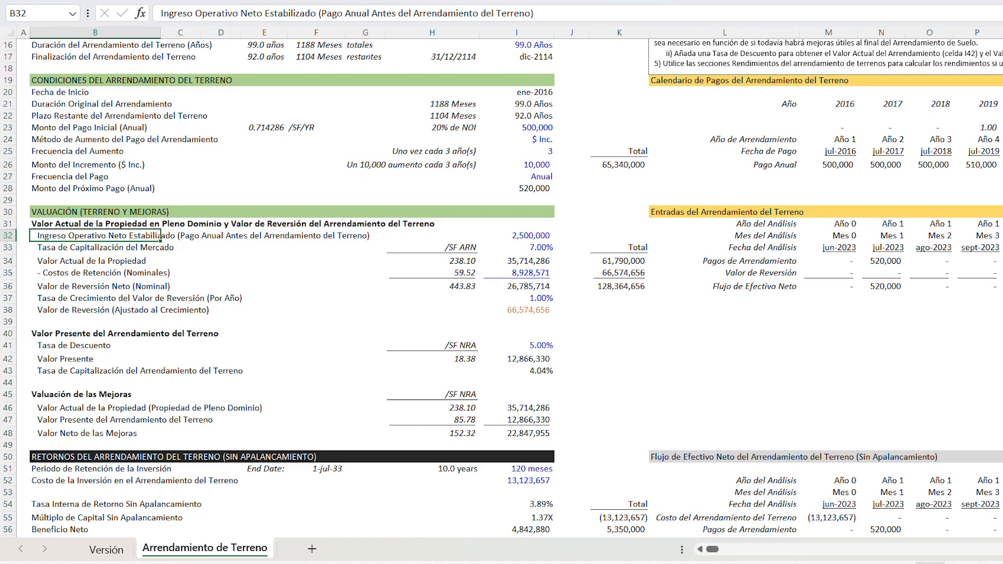
{"action": "left_click", "coordinate": [74, 260]}
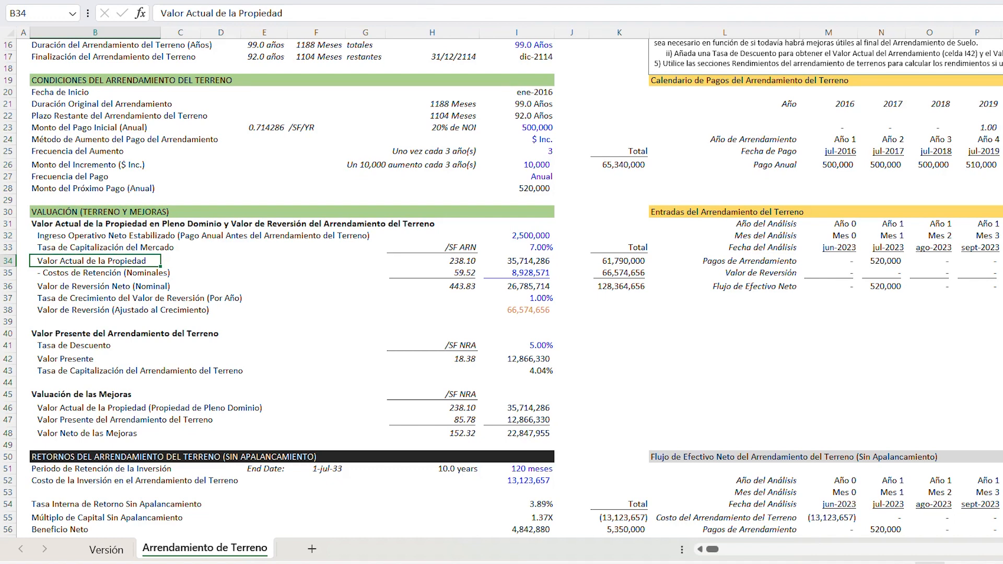
{"action": "left_click", "coordinate": [517, 273]}
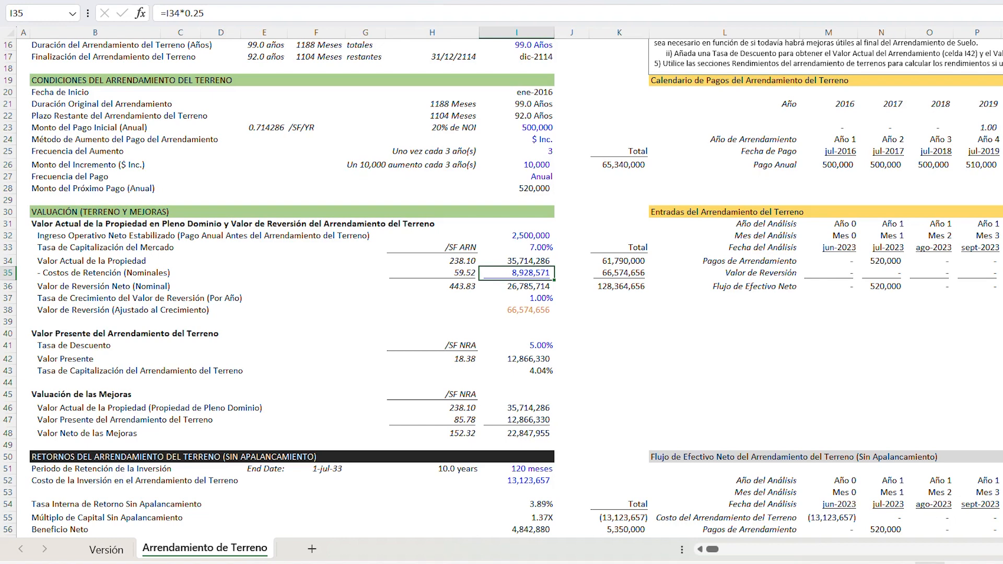
- Inspect the formulas and inputs for the net reversion value, its yearly growth rate and the growth-adjusted reversion value
{"action": "left_click", "coordinate": [500, 287]}
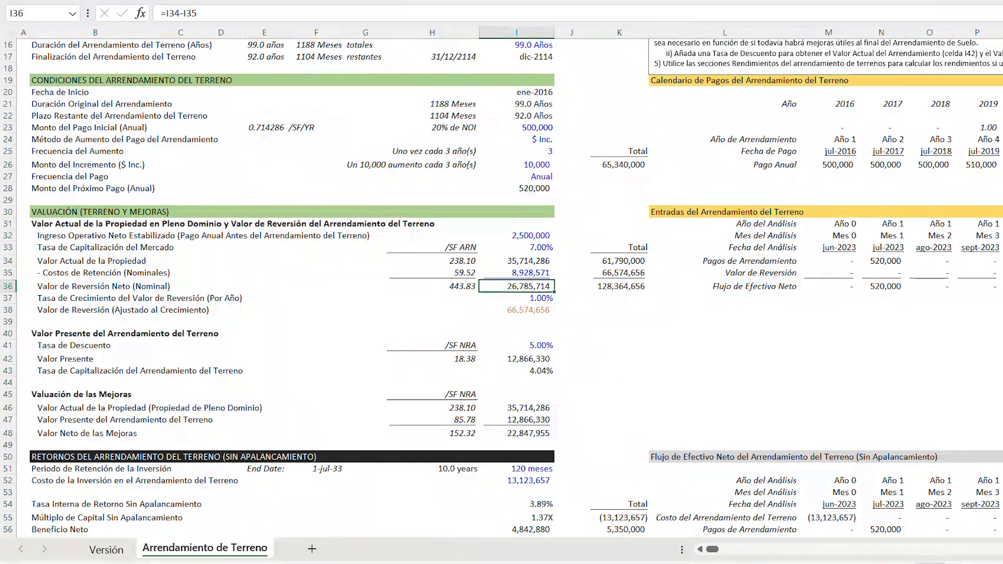
{"action": "left_click", "coordinate": [538, 299]}
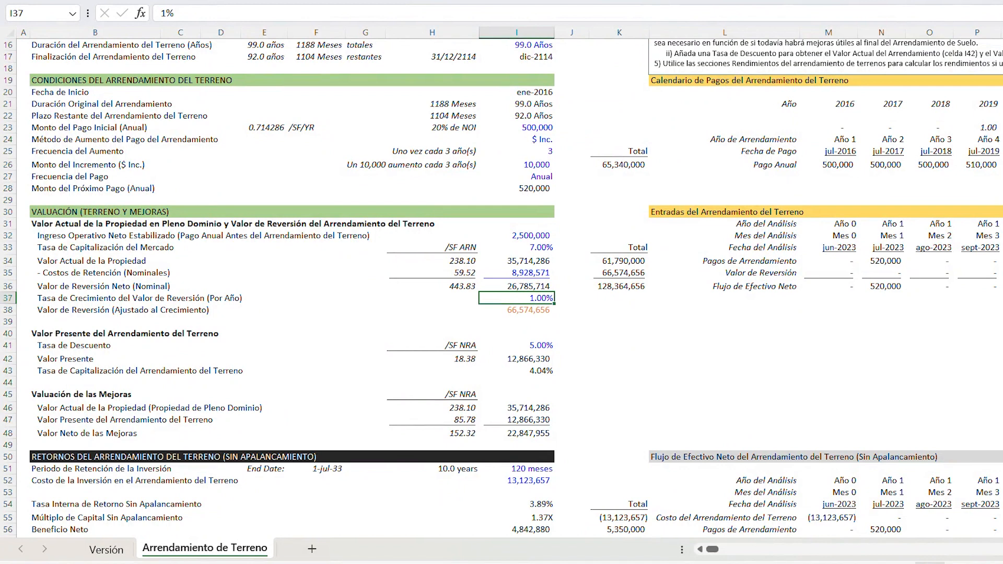
{"action": "left_click", "coordinate": [528, 310]}
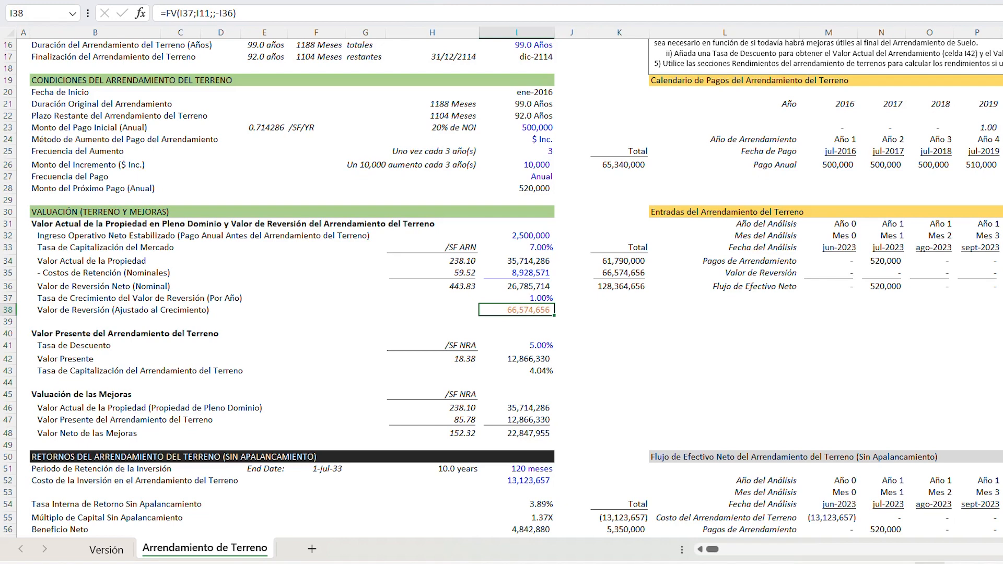
- Examine the ground lease's present value: the discount rate, the XNPV formula and the lease payment, reversion and net cash flow rows it uses
{"action": "left_click", "coordinate": [56, 333]}
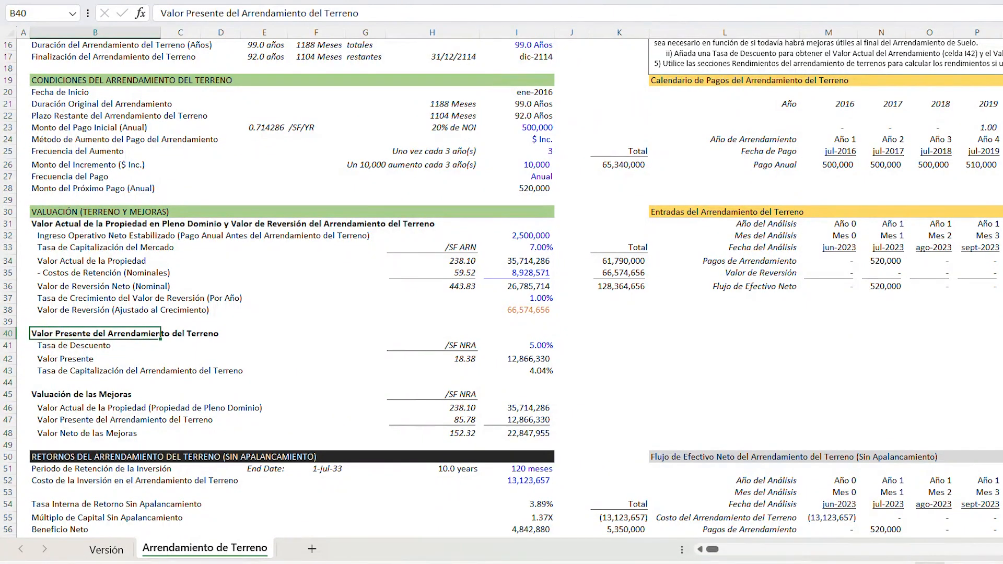
{"action": "left_click", "coordinate": [538, 344]}
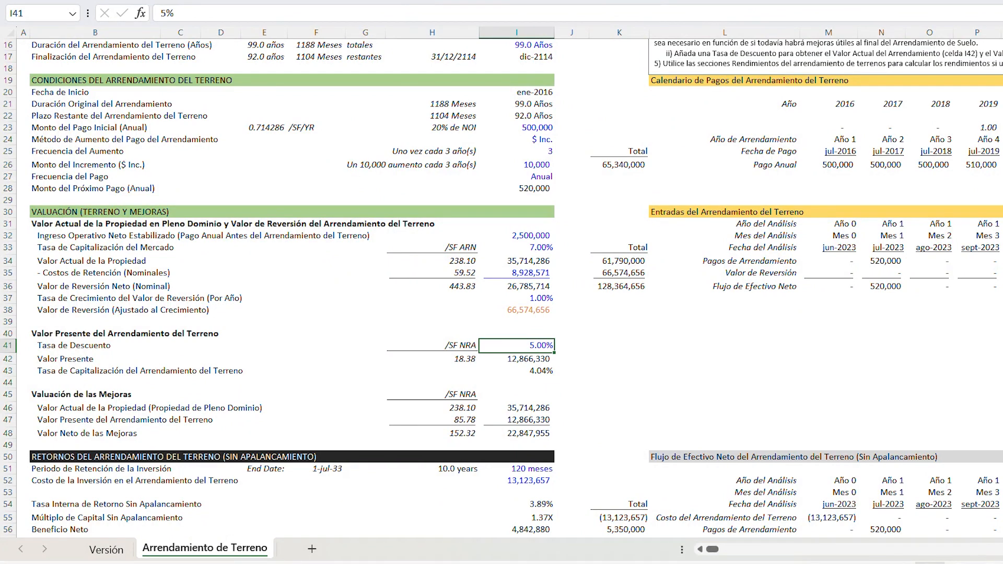
{"action": "left_click", "coordinate": [541, 361]}
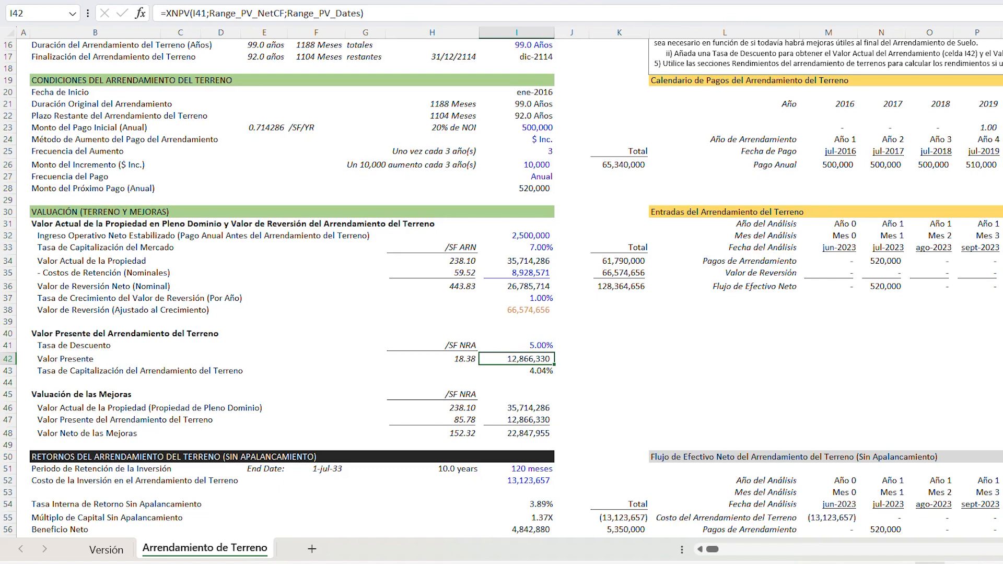
{"action": "left_click", "coordinate": [881, 260]}
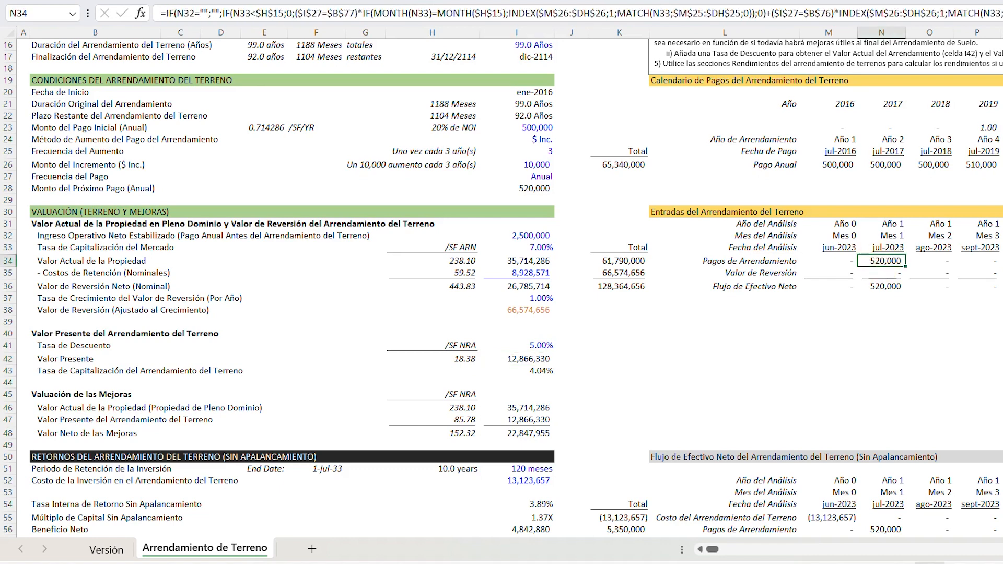
{"action": "left_click", "coordinate": [772, 277]}
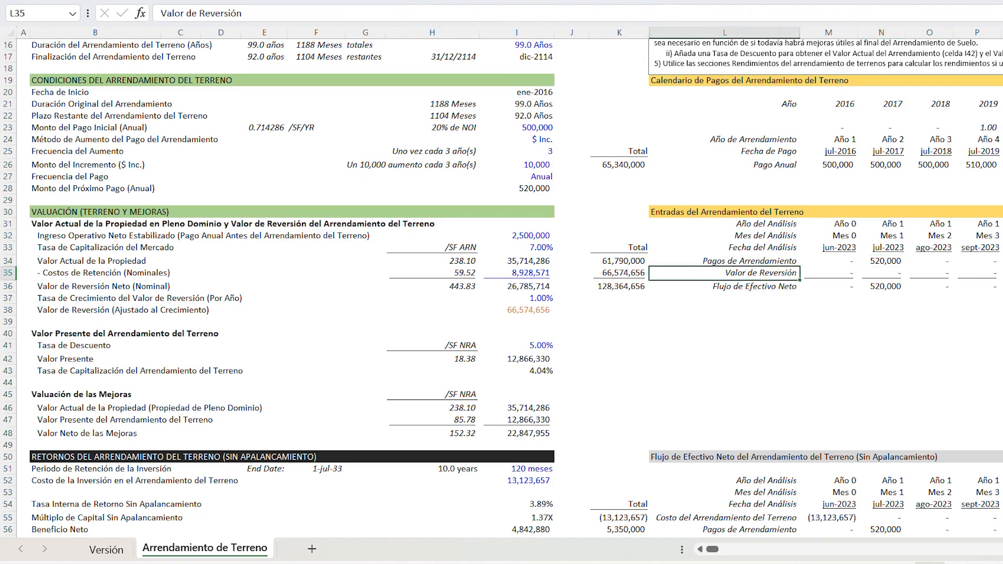
{"action": "left_click", "coordinate": [538, 359]}
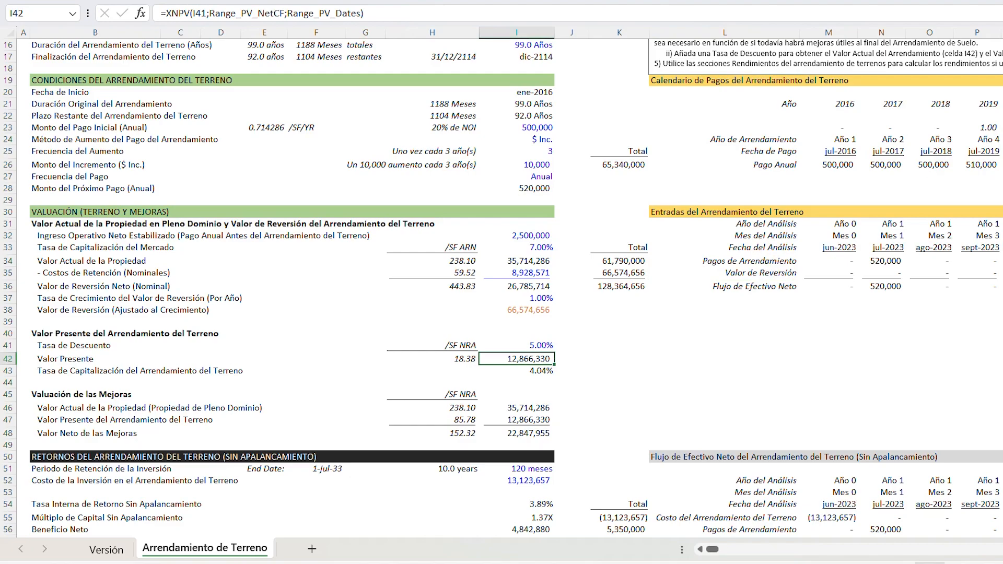
{"action": "left_click", "coordinate": [880, 286]}
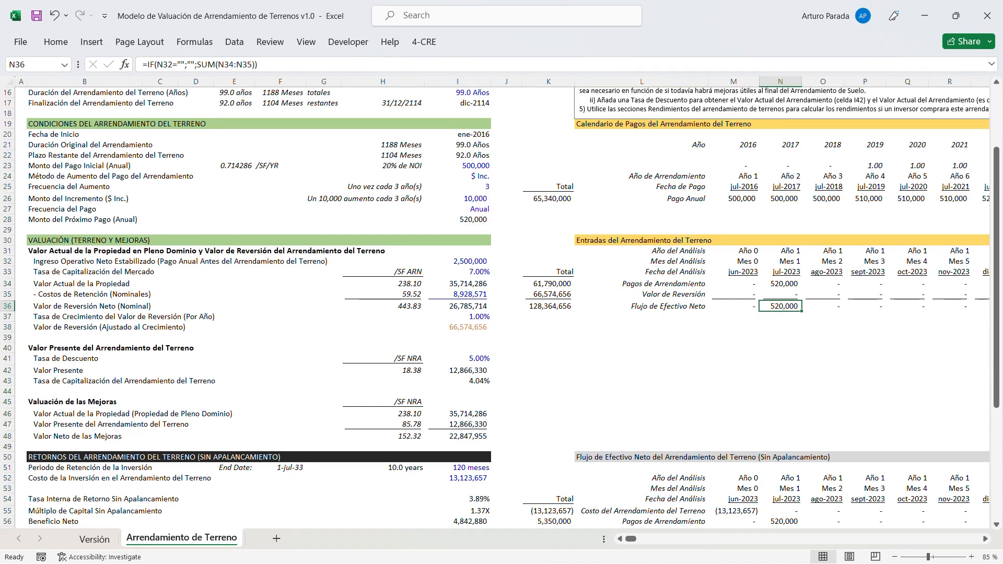
{"action": "left_click", "coordinate": [477, 373]}
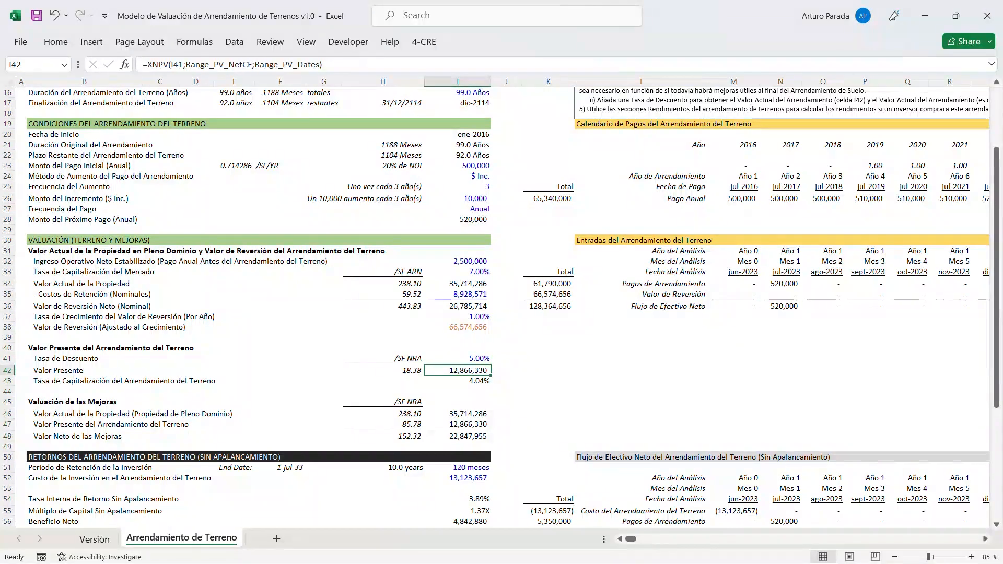
{"action": "key", "text": "F2"}
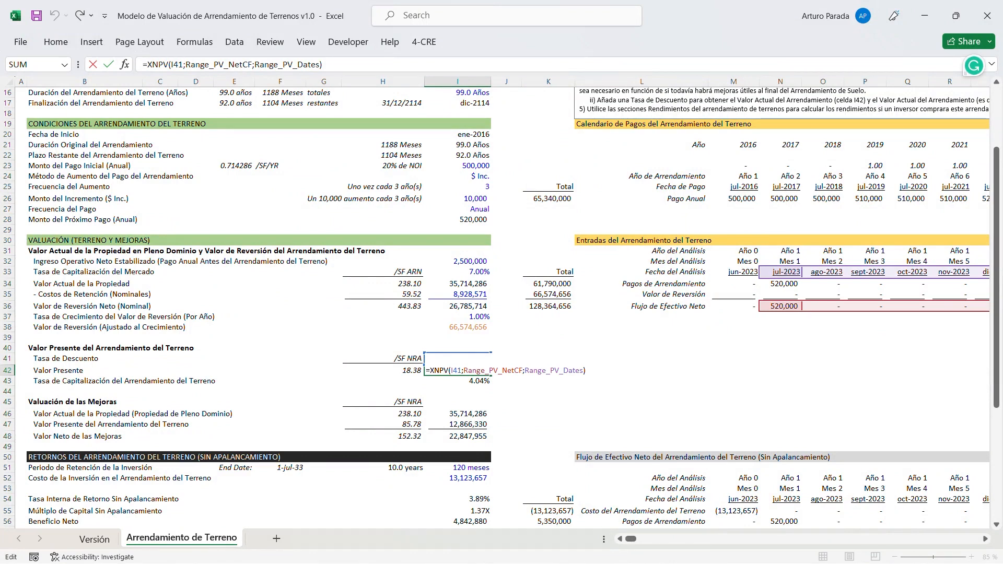
{"action": "key", "text": "Return"}
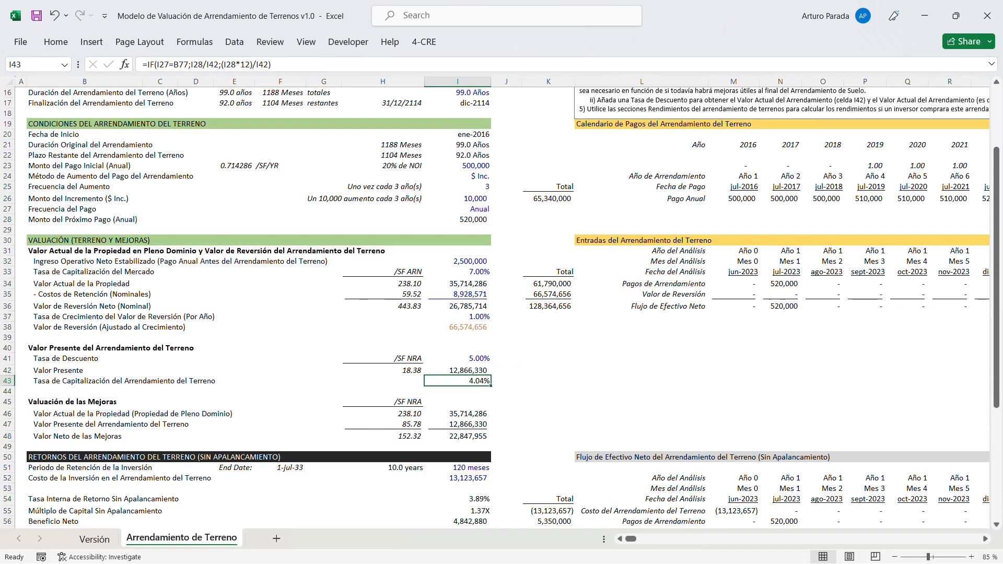
- Trace the lease capitalization rate to the payment frequency, next payment and present value, and inspect the net improvements value formula
{"action": "left_click", "coordinate": [489, 210]}
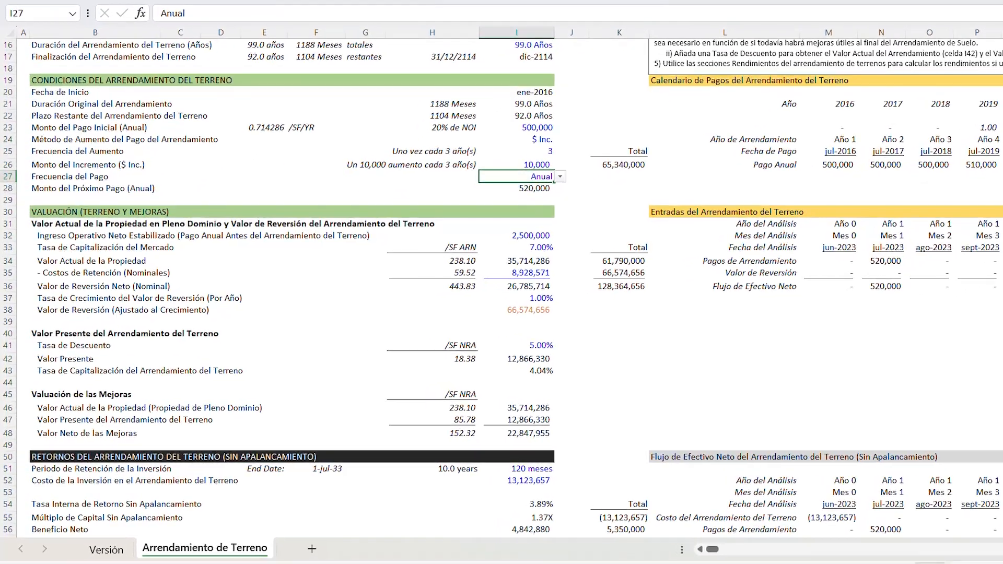
{"action": "left_click", "coordinate": [534, 189]}
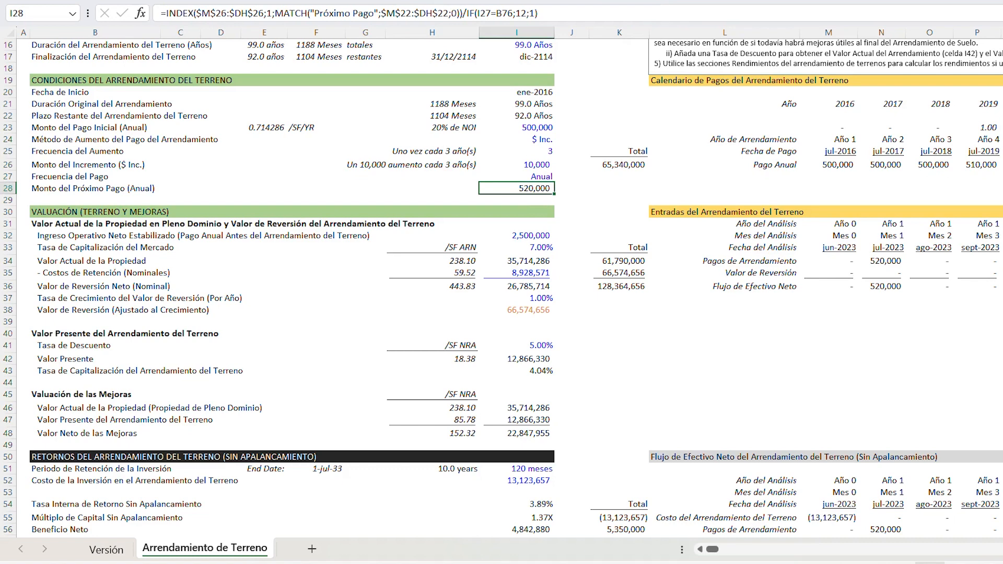
{"action": "left_click", "coordinate": [536, 358]}
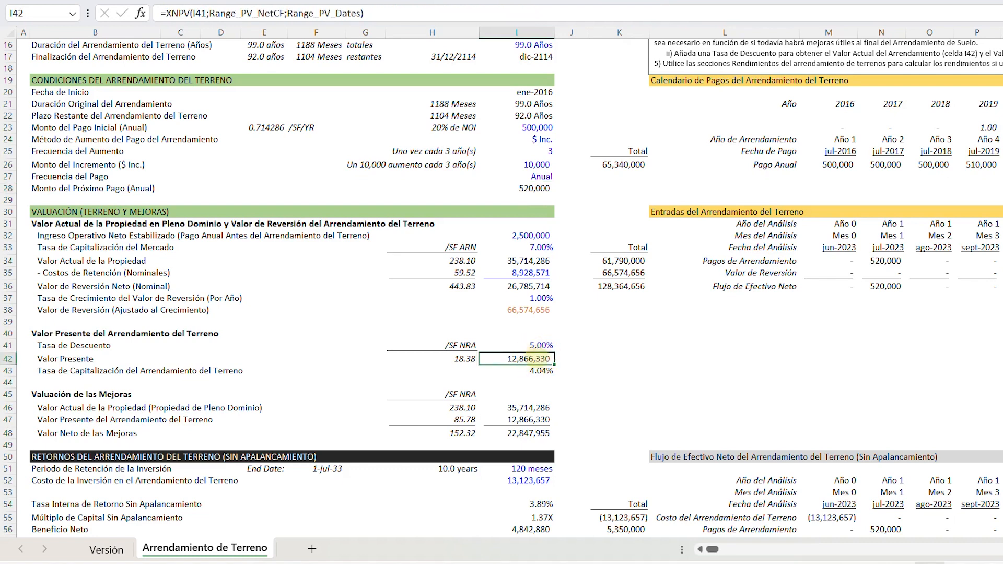
{"action": "left_click", "coordinate": [542, 370]}
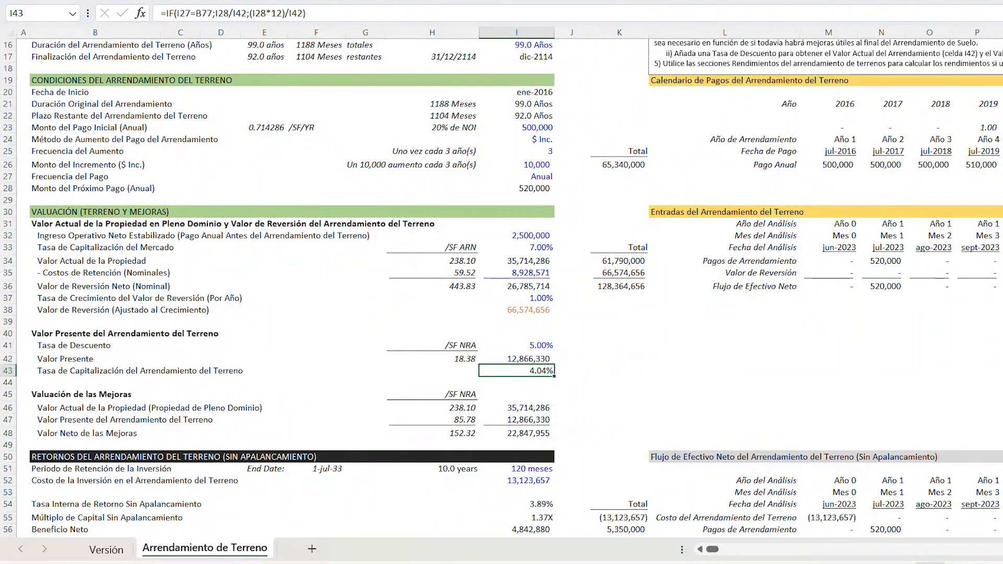
{"action": "left_click", "coordinate": [61, 392]}
{"action": "left_click", "coordinate": [522, 434]}
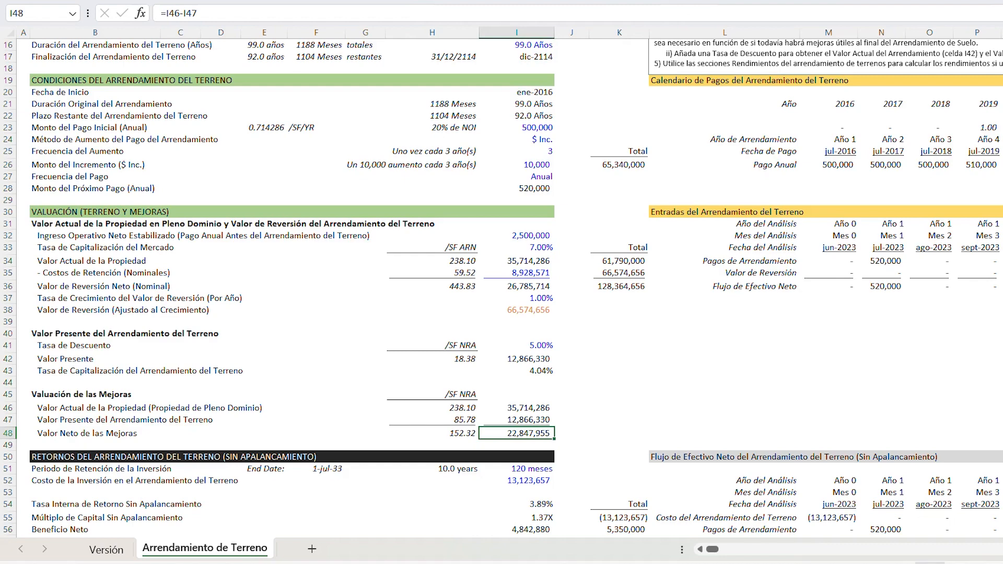
- Compare the unleveraged and leveraged ground lease returns sections and their return metrics
{"action": "scroll", "coordinate": [501, 288], "scroll_direction": "down", "scroll_amount": 6}
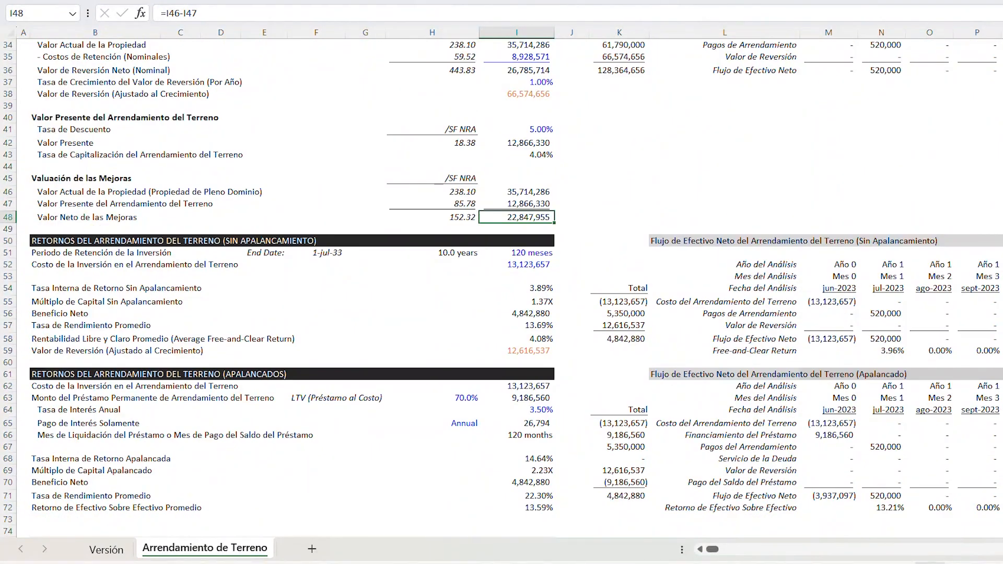
{"action": "left_click", "coordinate": [50, 242]}
{"action": "left_click", "coordinate": [53, 374]}
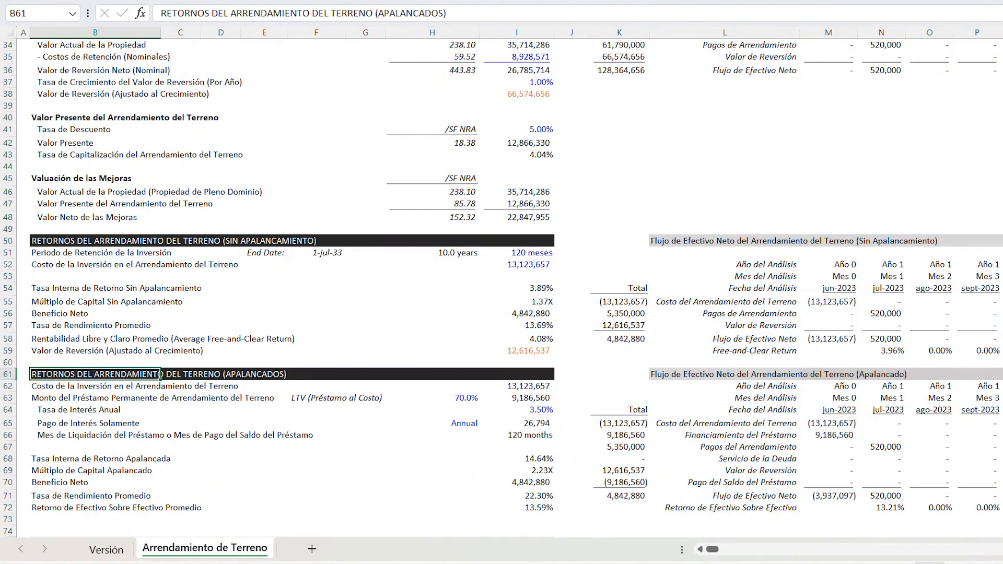
{"action": "left_click", "coordinate": [52, 241]}
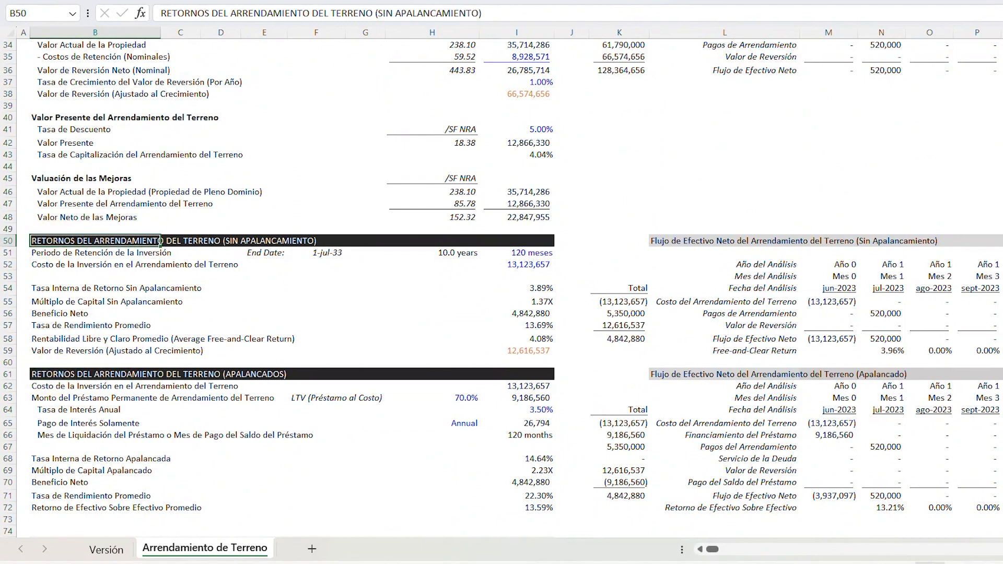
{"action": "left_click", "coordinate": [159, 375]}
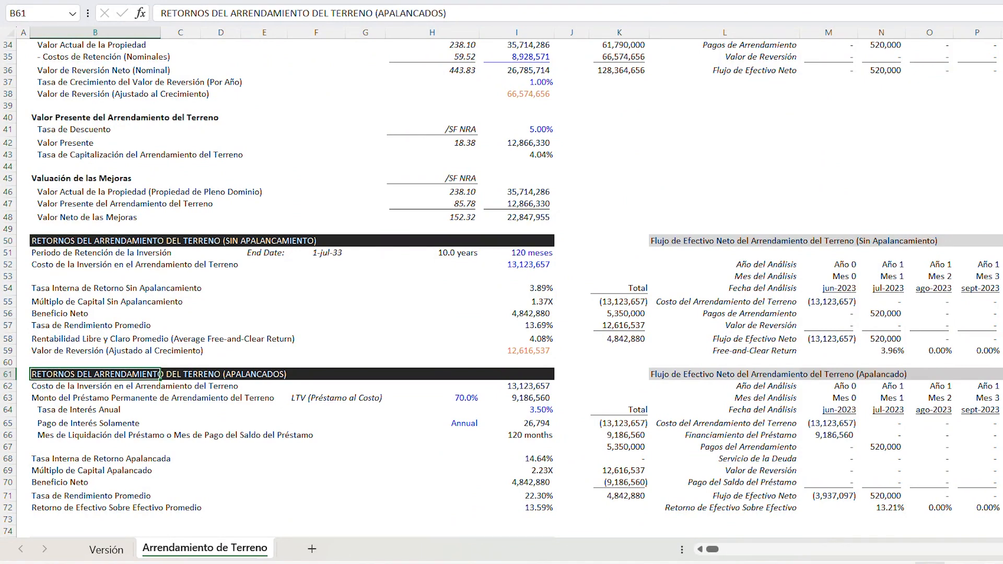
{"action": "left_click_drag", "start_coordinate": [516, 288], "coordinate": [527, 339]}
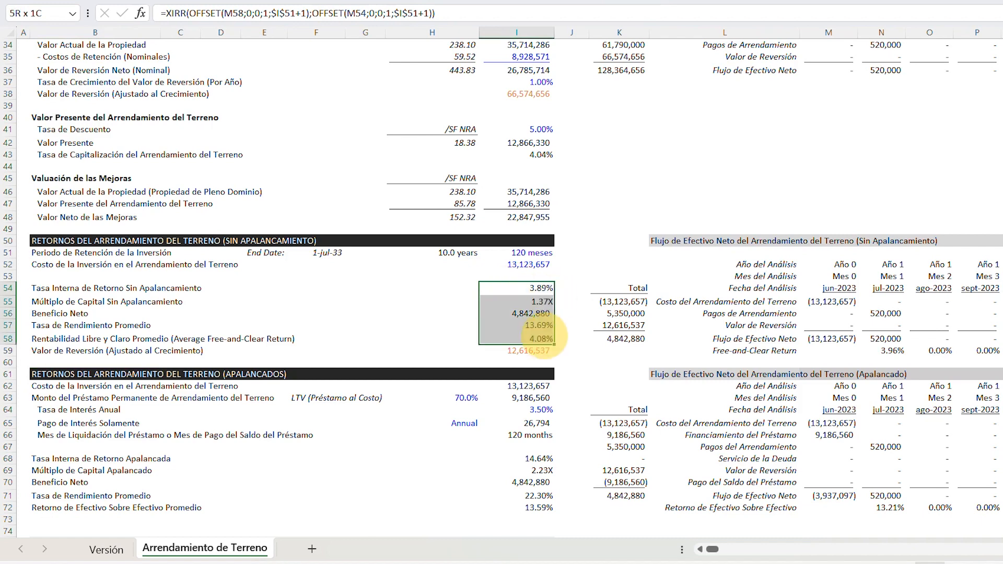
{"action": "left_click_drag", "start_coordinate": [105, 460], "coordinate": [543, 510]}
{"action": "left_click", "coordinate": [365, 301]}
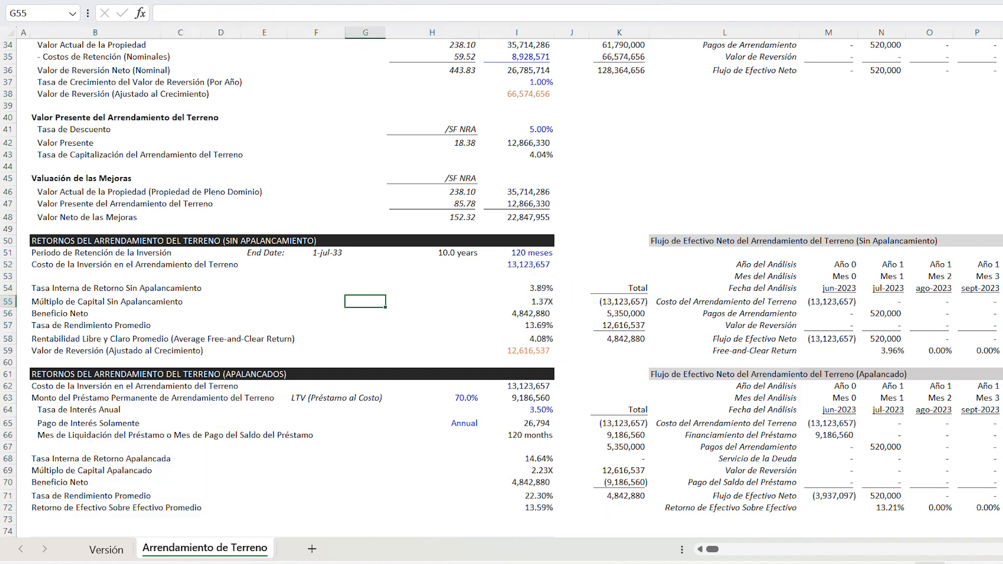
- Review the unleveraged returns' holding period, the investment cost formula and the monthly unleveraged net cash flow
{"action": "left_click", "coordinate": [49, 241]}
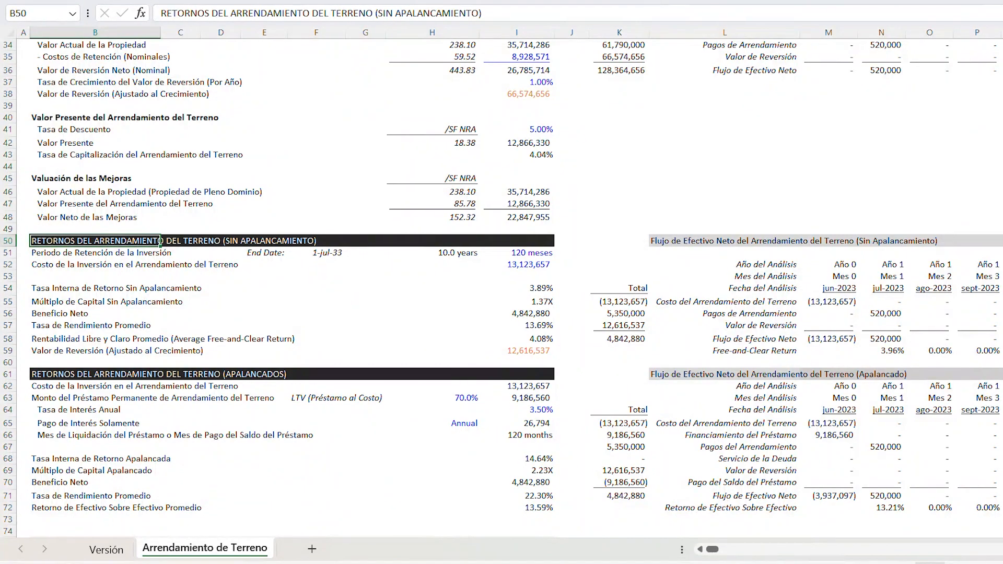
{"action": "left_click", "coordinate": [530, 252]}
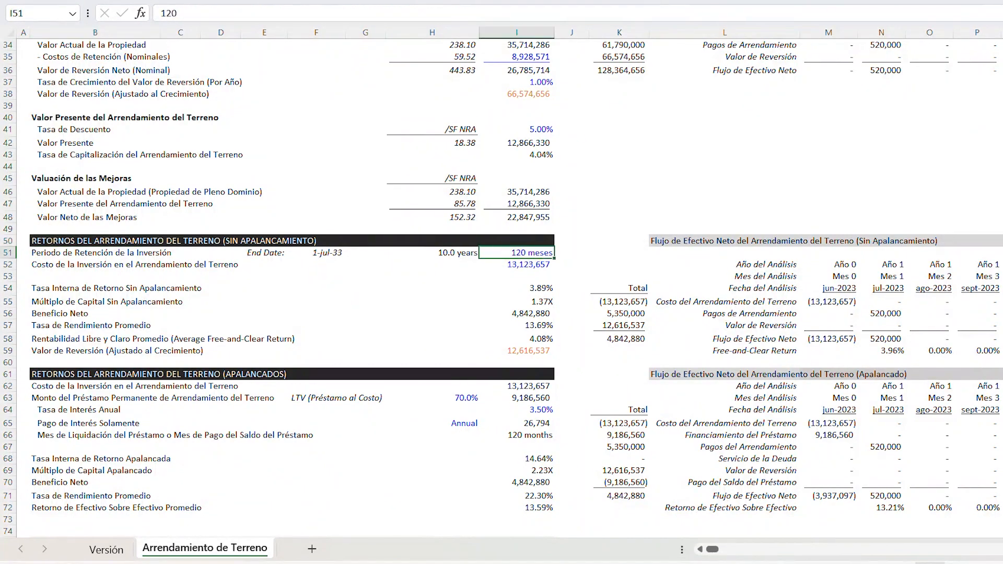
{"action": "left_click", "coordinate": [528, 265]}
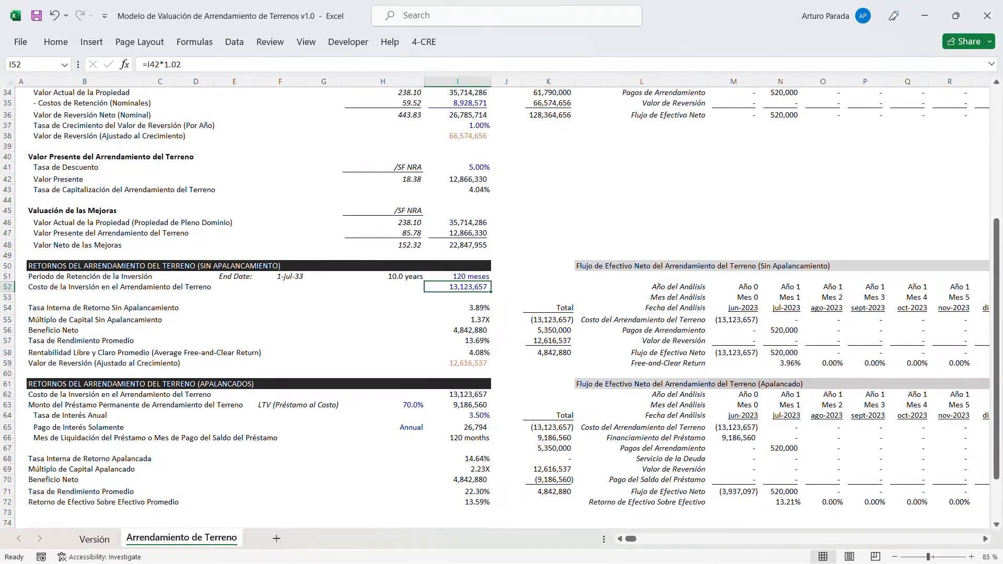
{"action": "left_click_drag", "start_coordinate": [678, 287], "coordinate": [985, 369]}
{"action": "left_click", "coordinate": [501, 331]}
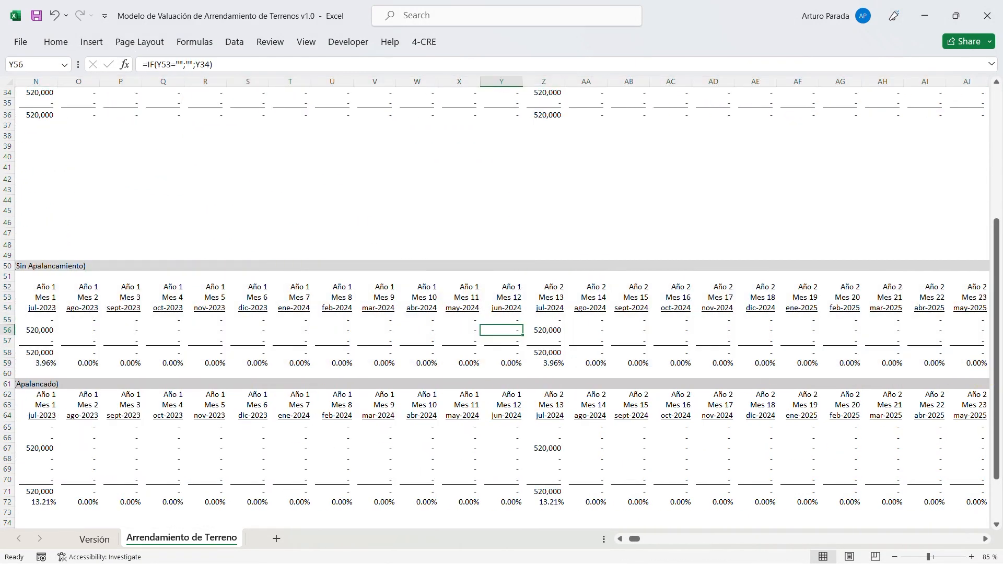
{"action": "key", "text": "Home"}
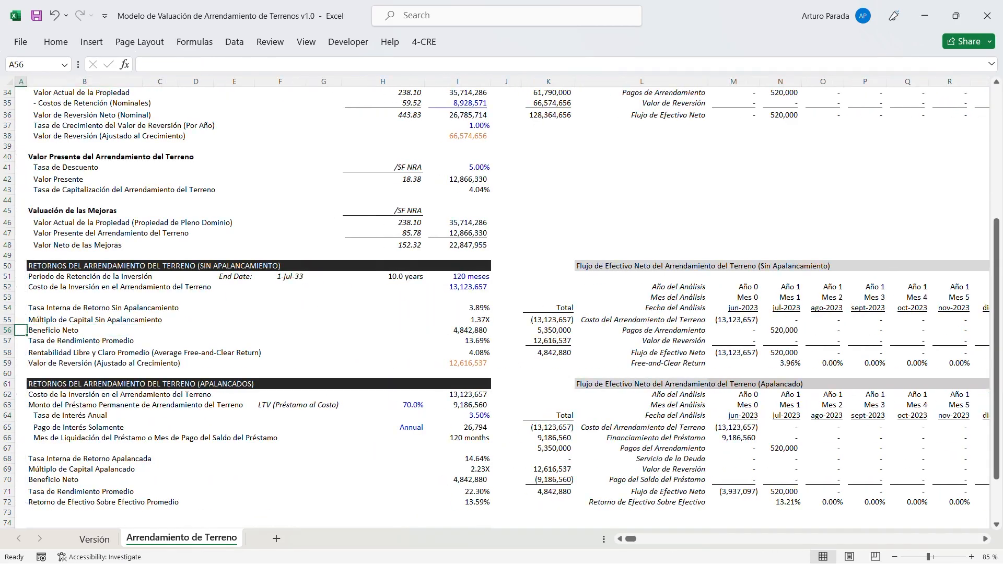
- Inspect the loan-to-cost percentage and annual interest rate inputs in the leveraged returns section
{"action": "left_click", "coordinate": [142, 384]}
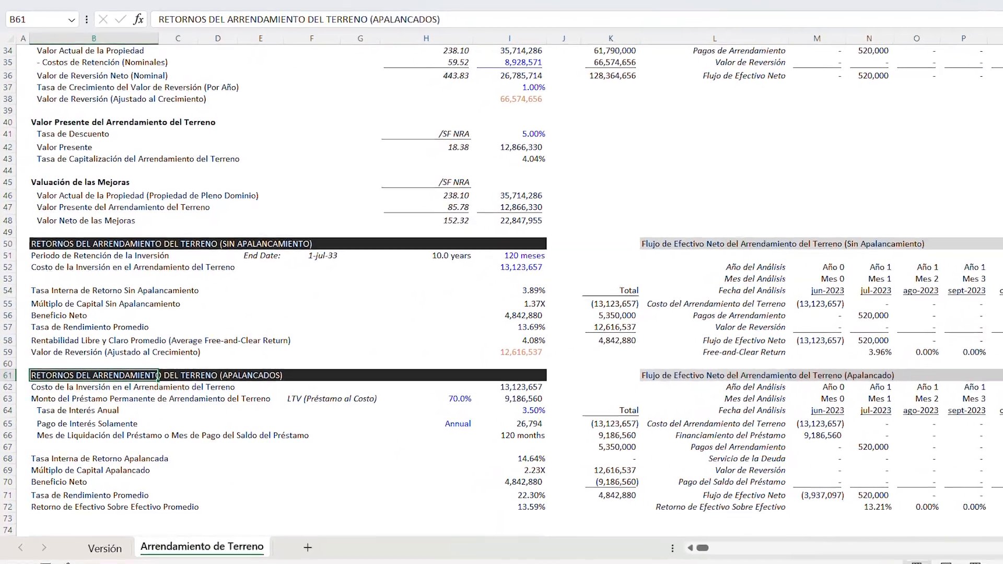
{"action": "scroll", "coordinate": [158, 375], "scroll_direction": "down", "scroll_amount": 2}
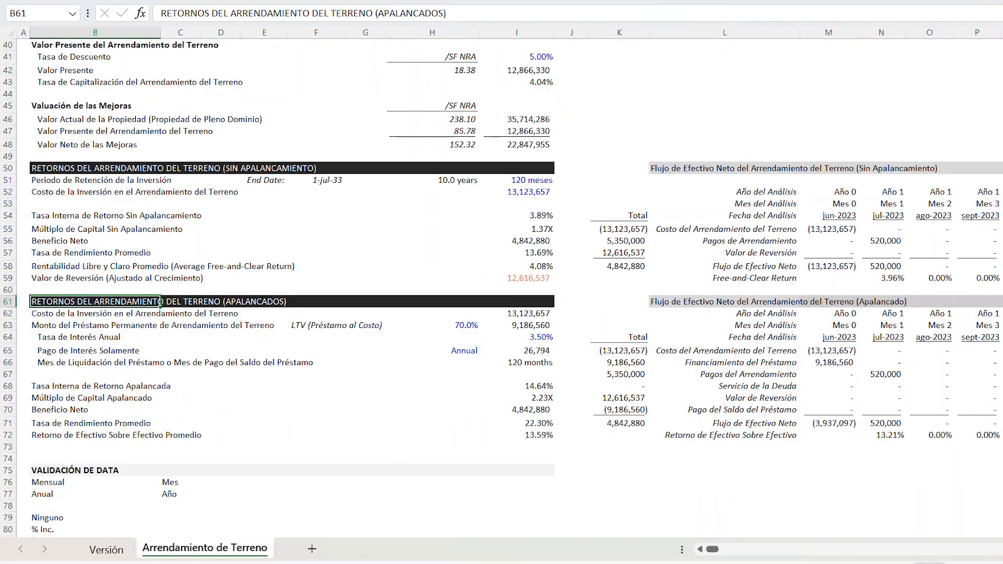
{"action": "left_click", "coordinate": [432, 326]}
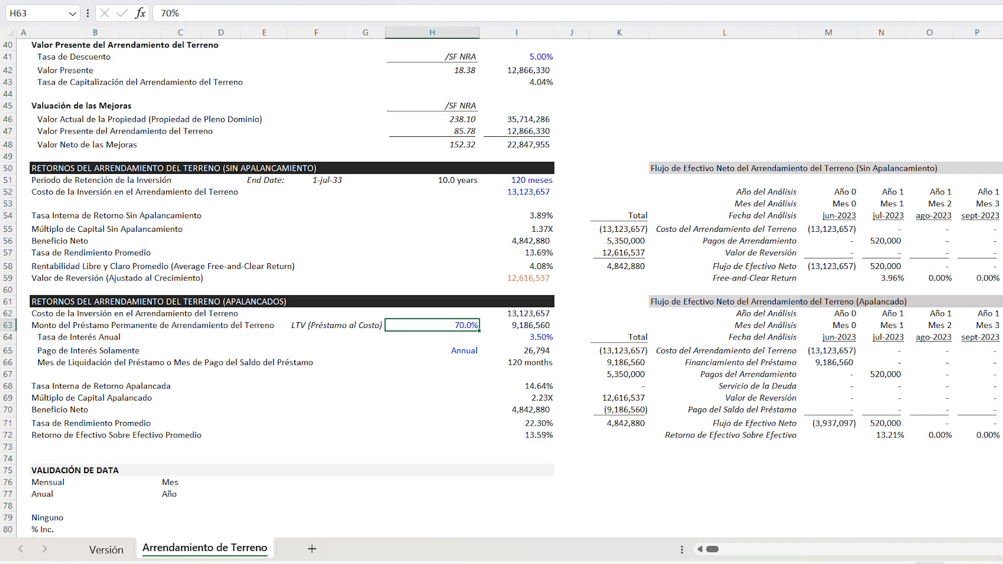
{"action": "left_click", "coordinate": [517, 337]}
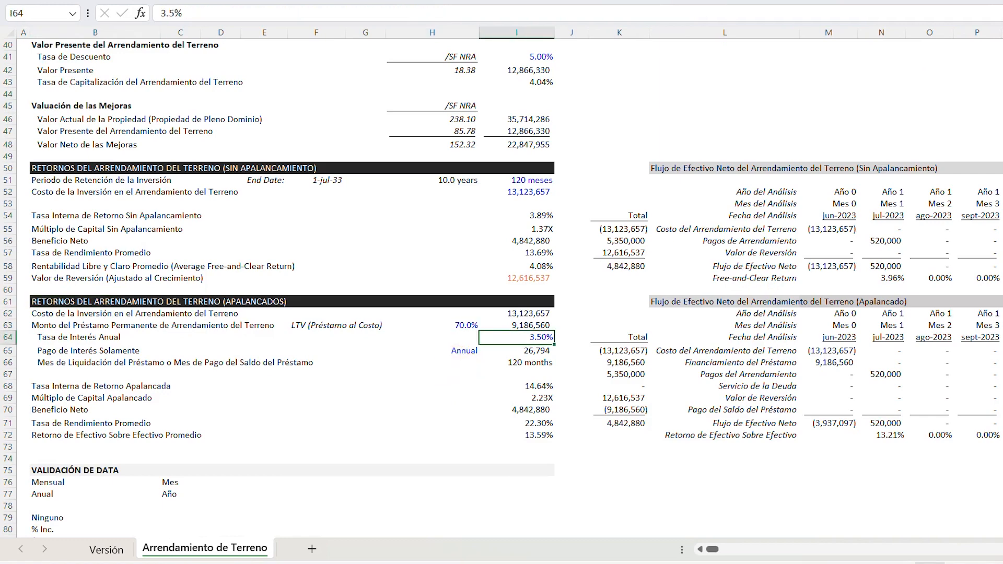
- Set the frequency of the loan's Pago de Interés Solamente to Anual
{"action": "left_click", "coordinate": [460, 352]}
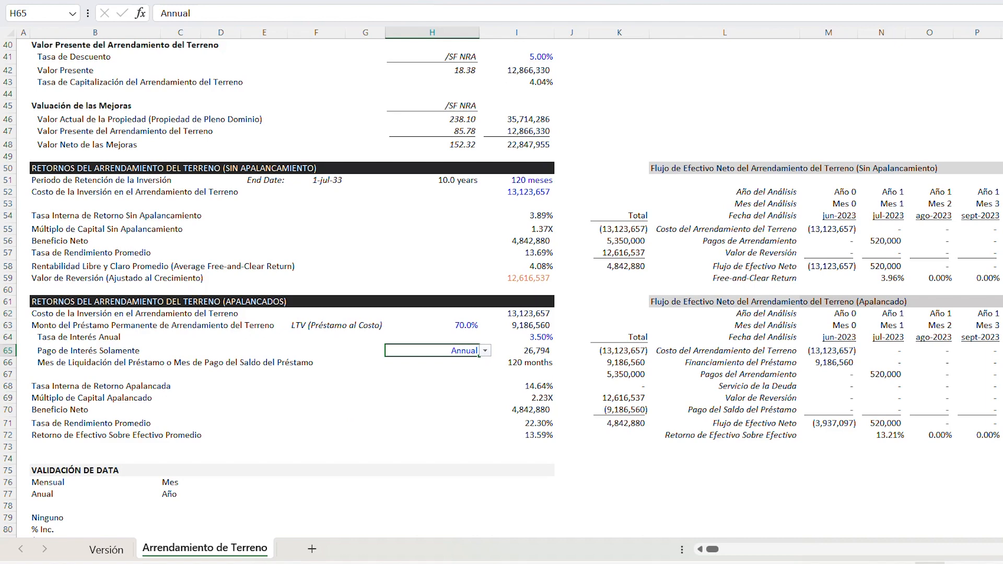
{"action": "key", "text": "alt+Down"}
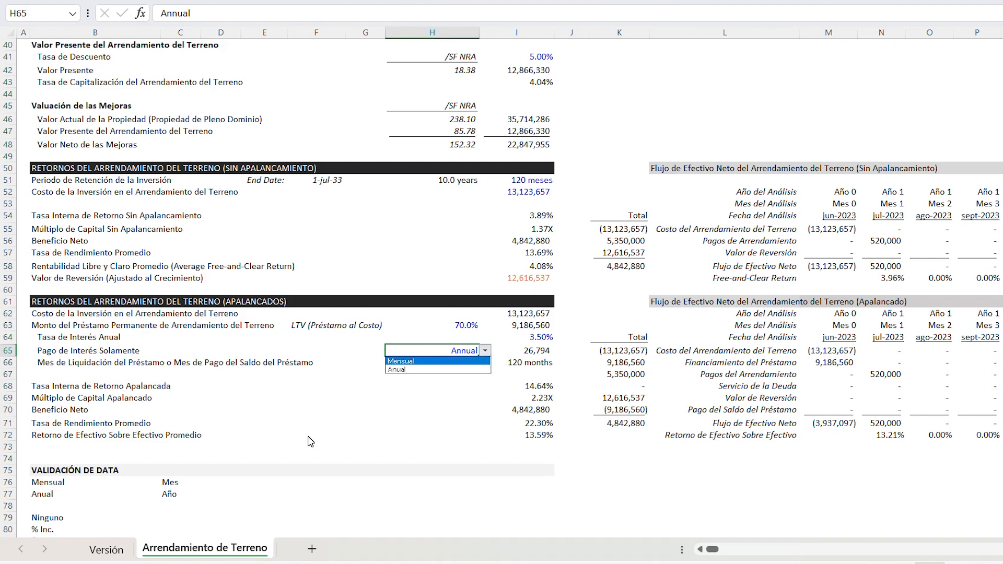
{"action": "key", "text": "Down"}
{"action": "key", "text": "Return"}
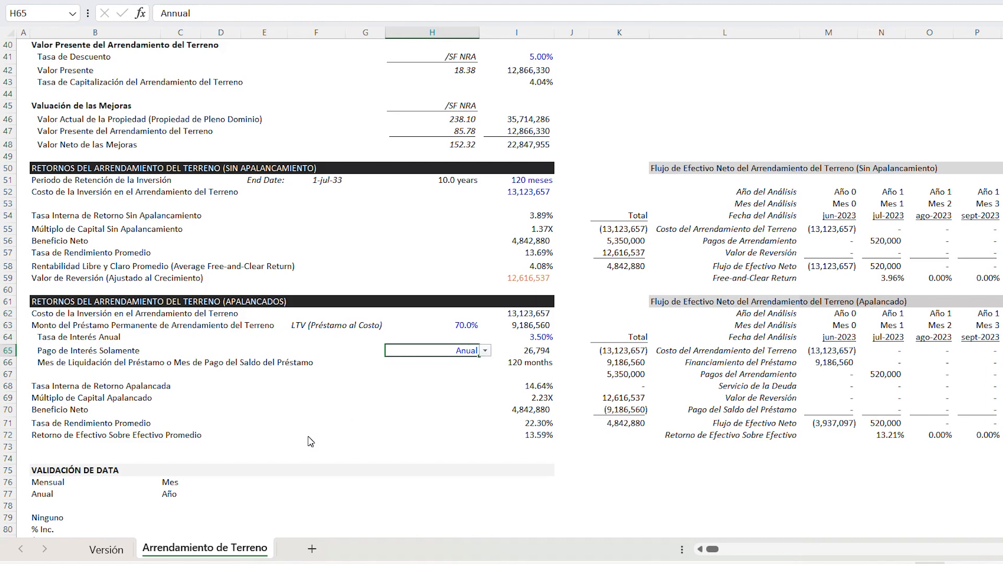
{"action": "key", "text": "Left"}
{"action": "key", "text": "Left"}
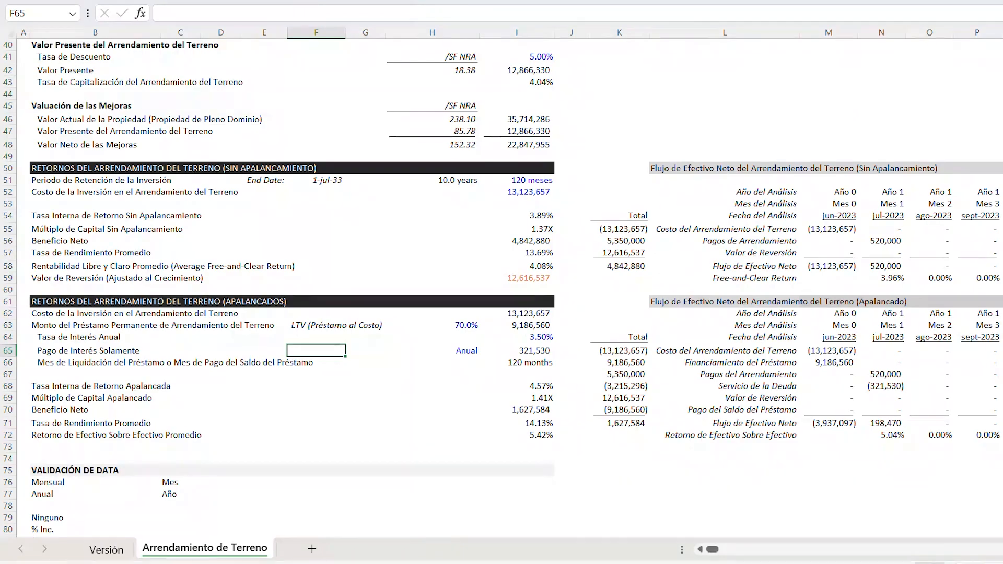
- Return to the model's title at the beginning of the Arrendamiento de Terreno sheet
{"action": "scroll", "coordinate": [502, 282], "scroll_direction": "up", "scroll_amount": 13}
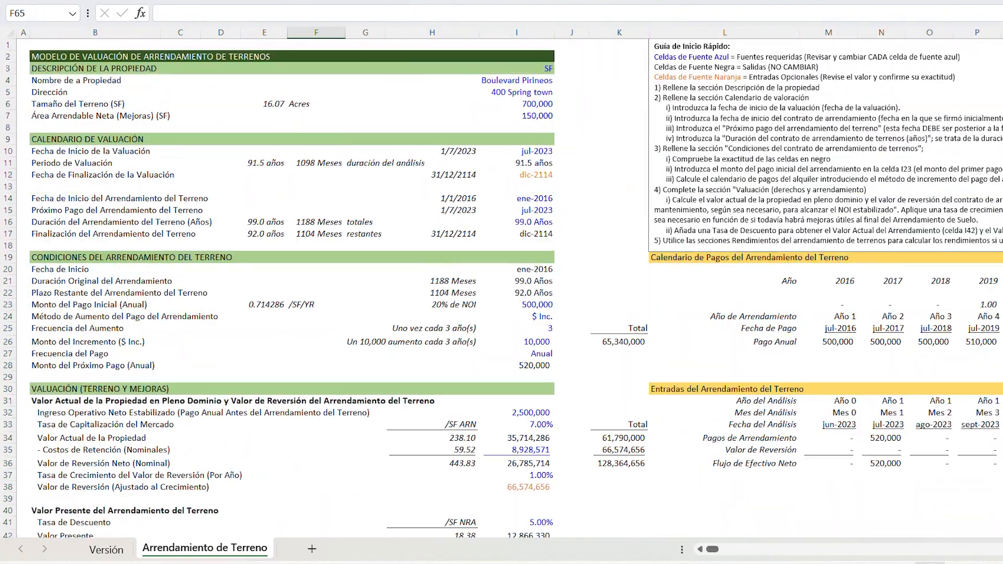
{"action": "left_click", "coordinate": [158, 58]}
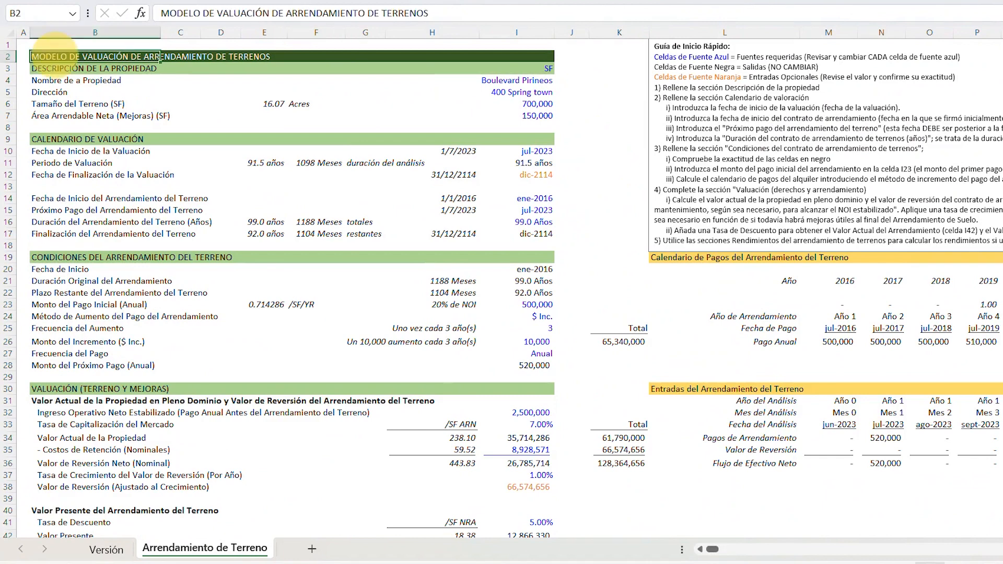